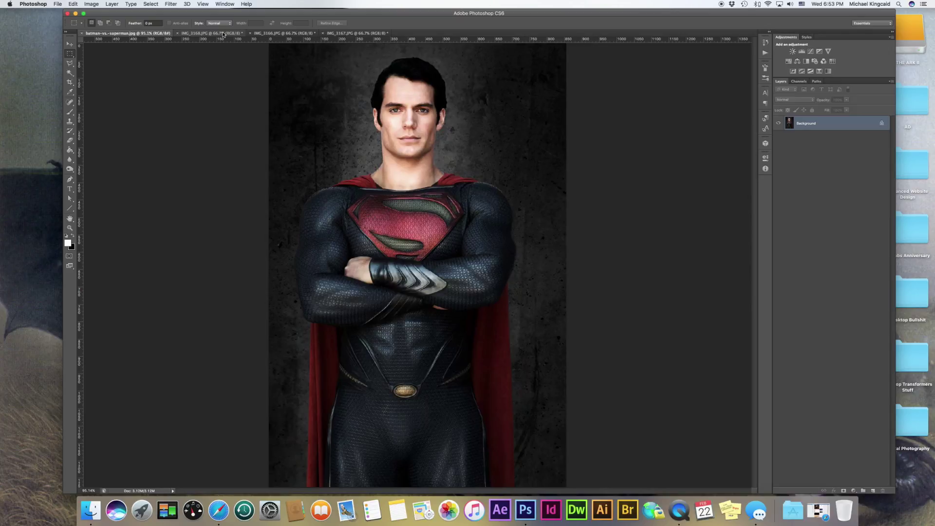
Compare the open selfies IMG_3168.JPG, IMG_3166.JPG and IMG_3167.JPG, ending on a closer view of IMG_3168.JPG.
{"action": "left_click", "coordinate": [225, 34]}
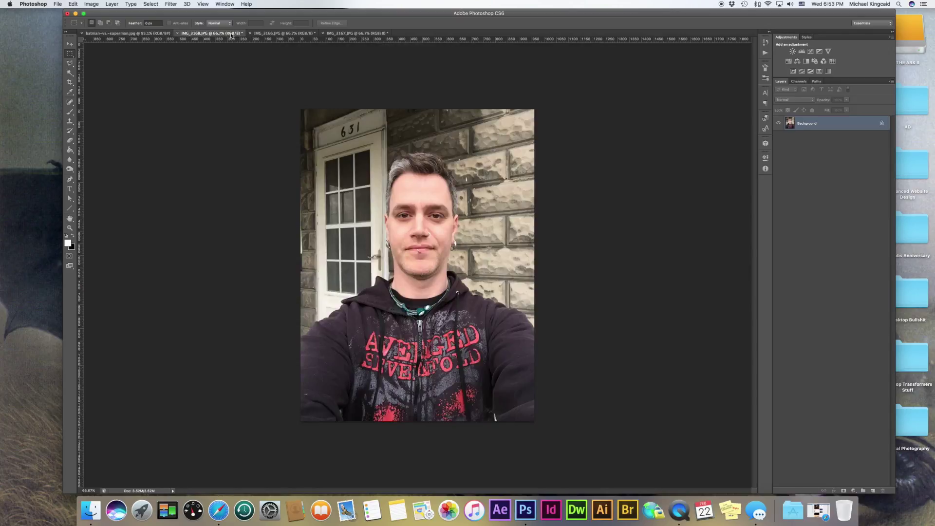
{"action": "left_click", "coordinate": [287, 33]}
{"action": "left_click", "coordinate": [356, 33]}
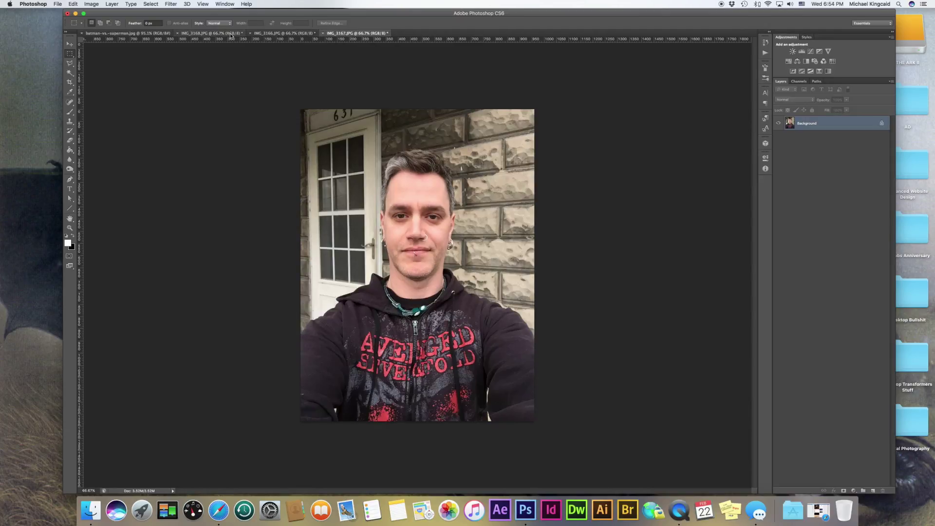
{"action": "left_click", "coordinate": [231, 34]}
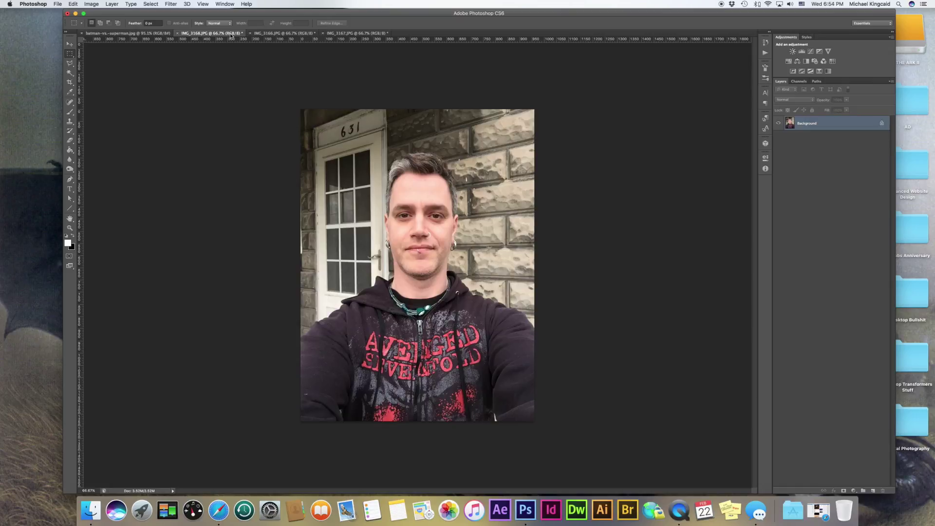
{"action": "left_click", "coordinate": [357, 33]}
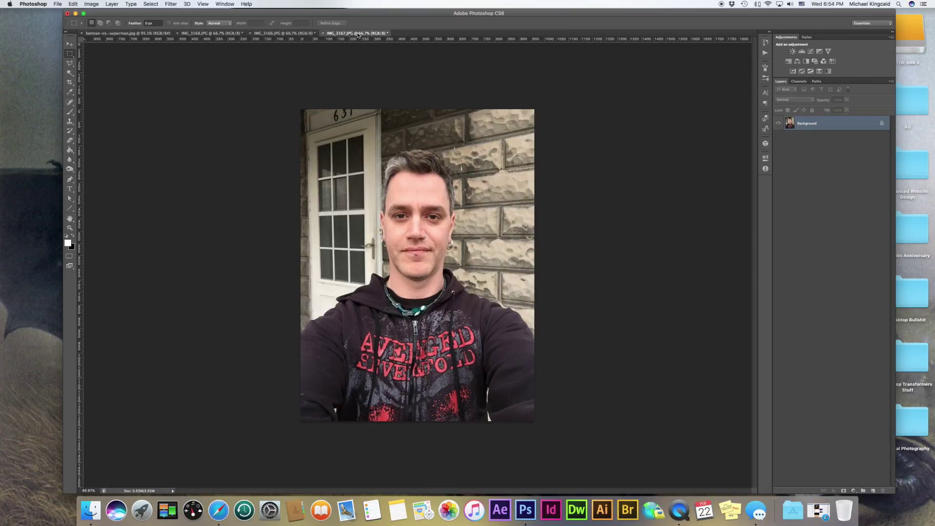
{"action": "left_click", "coordinate": [210, 33]}
{"action": "scroll", "coordinate": [406, 209], "scroll_direction": "up", "scroll_amount": 2}
{"action": "scroll", "coordinate": [406, 209], "scroll_direction": "up", "scroll_amount": 2}
{"action": "scroll", "coordinate": [371, 153], "scroll_direction": "down", "scroll_amount": 4}
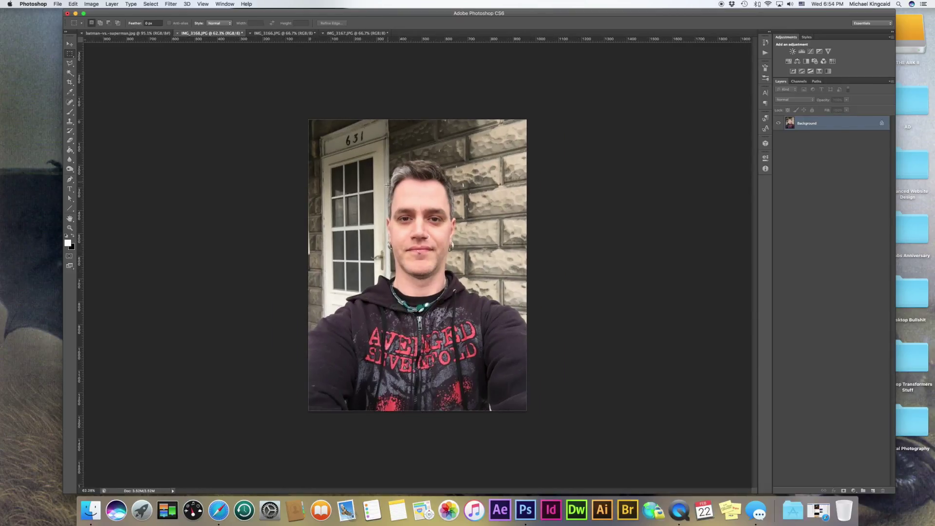
{"action": "scroll", "coordinate": [387, 183], "scroll_direction": "up", "scroll_amount": 5}
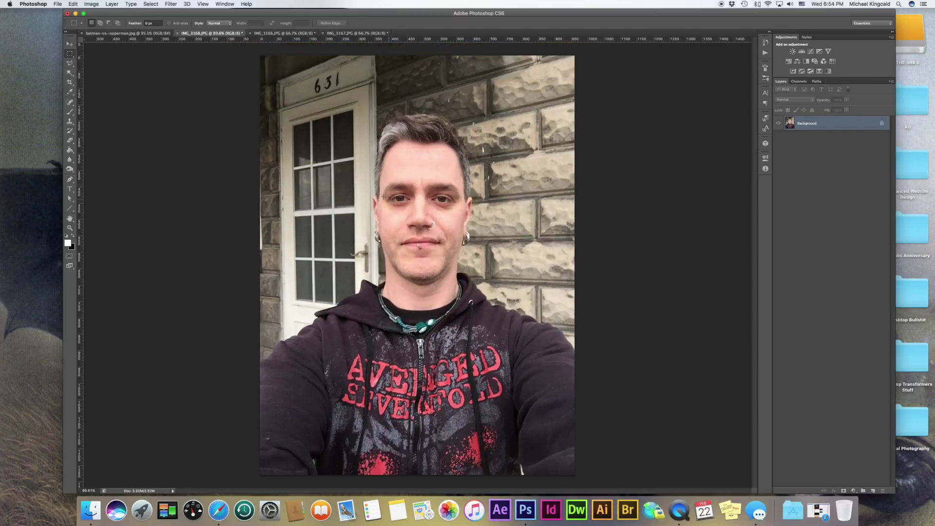
Cut the head out of IMG_3168.JPG using an elliptical marquee selection around it.
{"action": "left_click", "coordinate": [70, 55]}
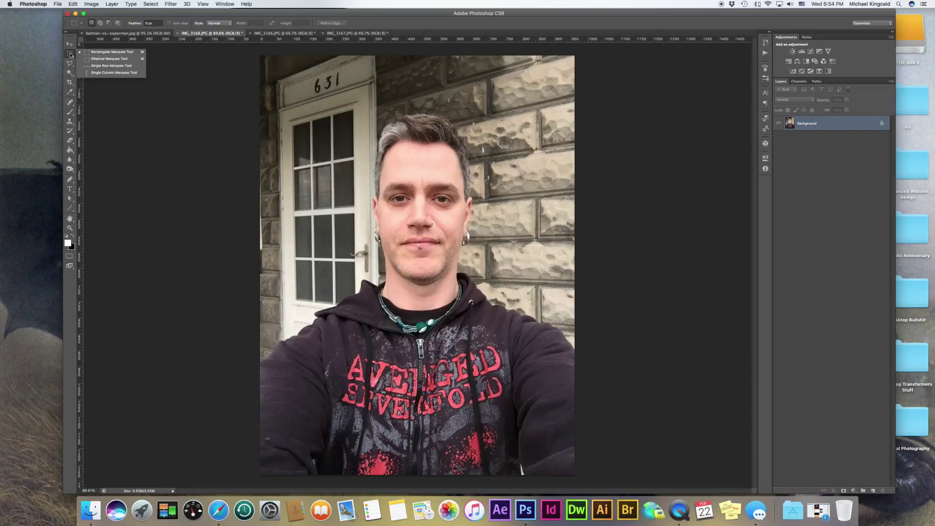
{"action": "left_click", "coordinate": [93, 60]}
{"action": "left_click_drag", "start_coordinate": [357, 115], "coordinate": [485, 297]}
{"action": "key", "text": "super+BackSpace"}
{"action": "key", "text": "super+d"}
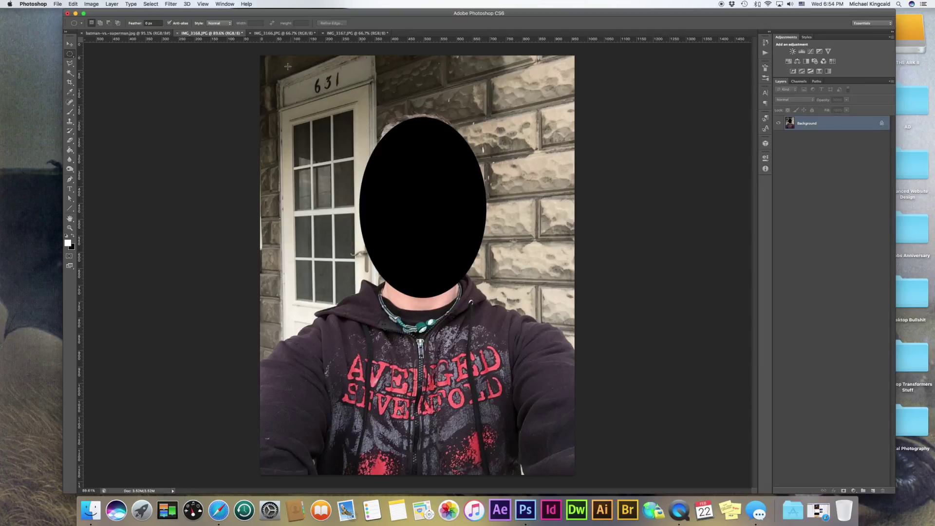
Paste the head into batman-vs.-superman.jpg, scale it to about 73% and place it over Superman's head.
{"action": "left_click", "coordinate": [150, 34]}
{"action": "scroll", "coordinate": [413, 123], "scroll_direction": "up", "scroll_amount": 3}
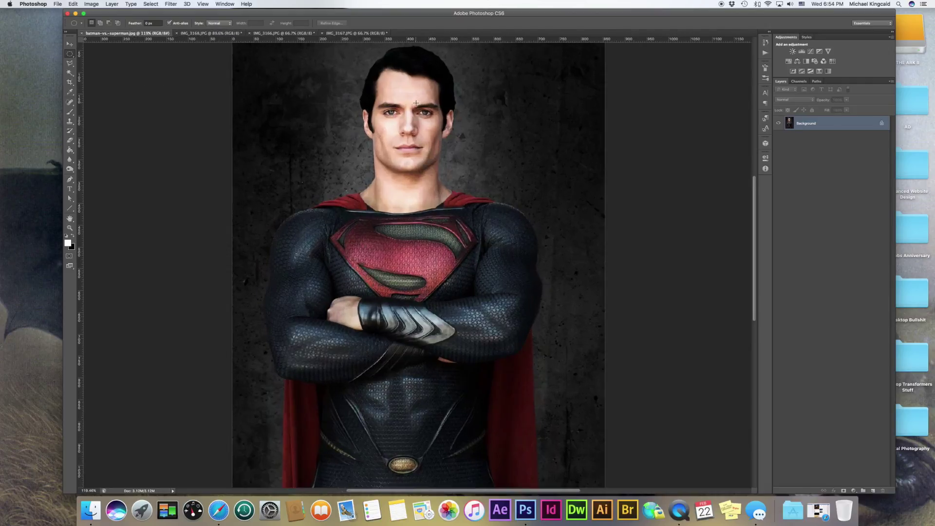
{"action": "key", "text": "super+v"}
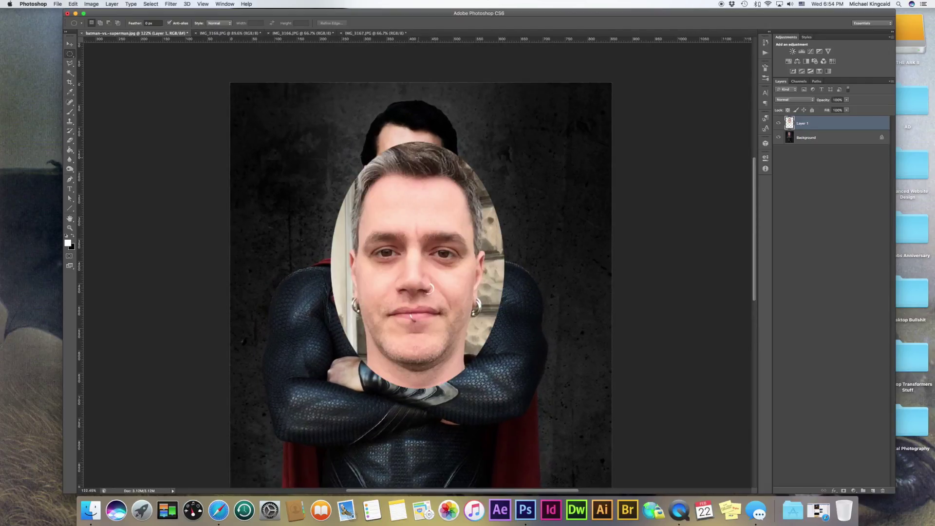
{"action": "key", "text": "super+t"}
{"action": "left_click_drag", "start_coordinate": [505, 141], "coordinate": [501, 161]}
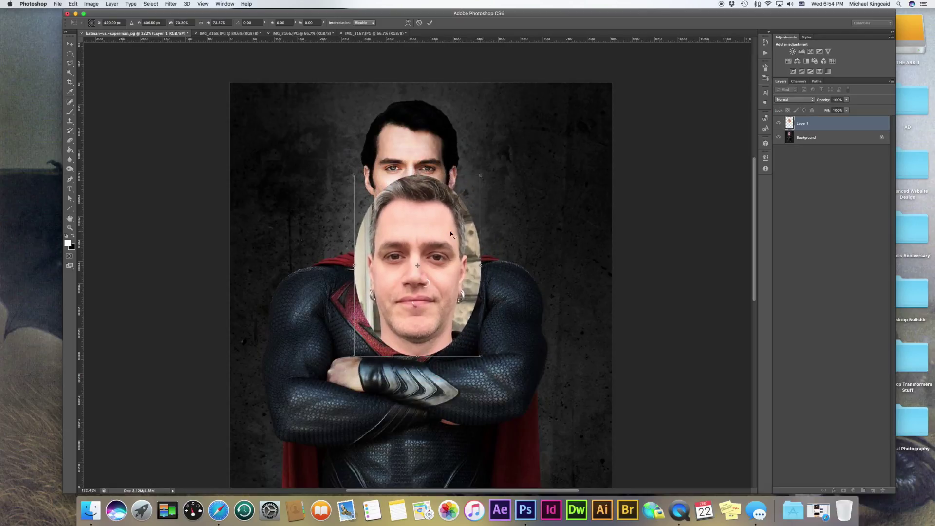
{"action": "left_click_drag", "start_coordinate": [436, 240], "coordinate": [432, 162]}
Make the pasted head layer semi-transparent and scale the head to about 63% to match Superman's facial features.
{"action": "left_click", "coordinate": [846, 100]}
{"action": "left_click_drag", "start_coordinate": [838, 107], "coordinate": [836, 107]}
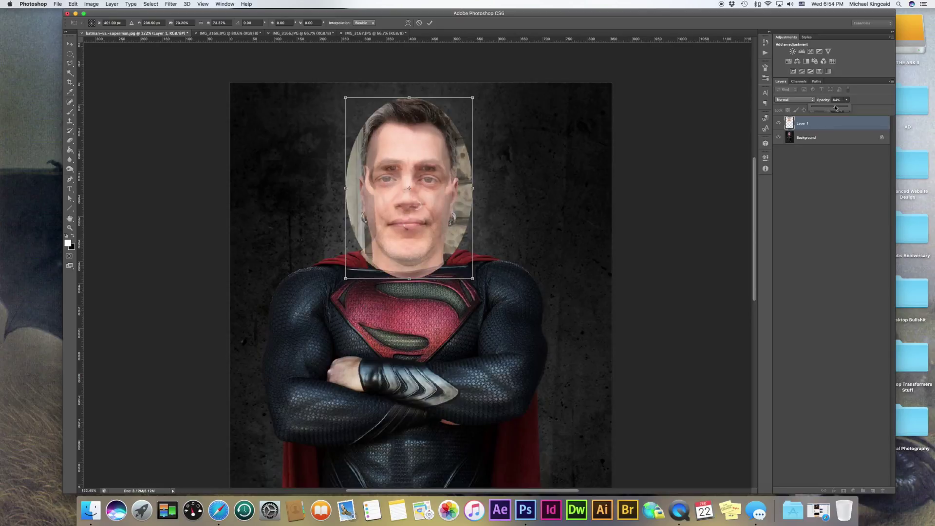
{"action": "left_click_drag", "start_coordinate": [347, 275], "coordinate": [357, 264]}
{"action": "left_click_drag", "start_coordinate": [471, 263], "coordinate": [466, 254]}
{"action": "left_click_drag", "start_coordinate": [355, 254], "coordinate": [357, 251]}
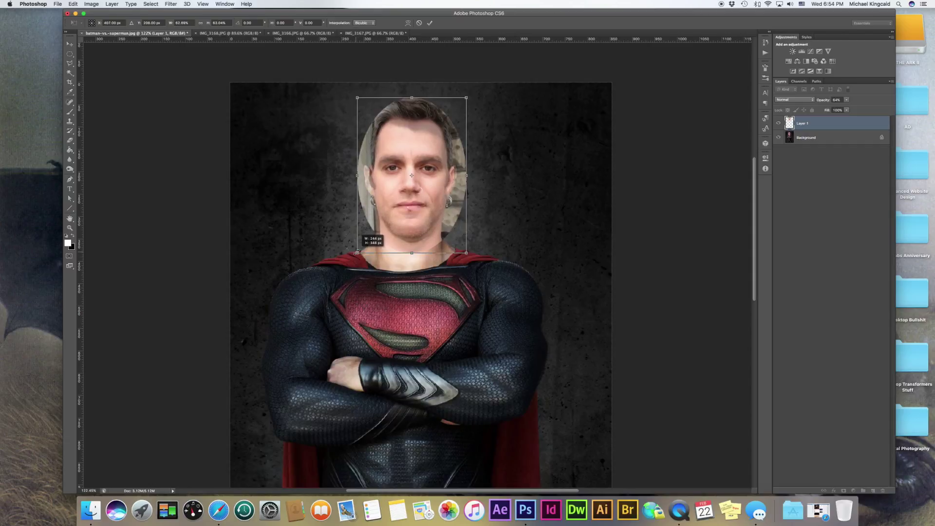
{"action": "left_click_drag", "start_coordinate": [469, 254], "coordinate": [481, 269]}
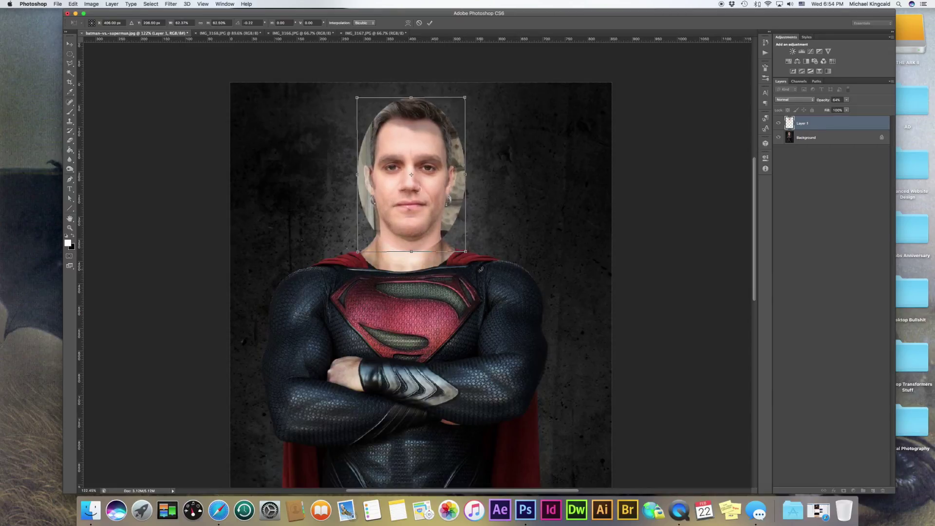
Nudge the pasted head into line with Superman's face and widen it slightly to about 66%.
{"action": "key", "text": "Left"}
{"action": "key", "text": "Left"}
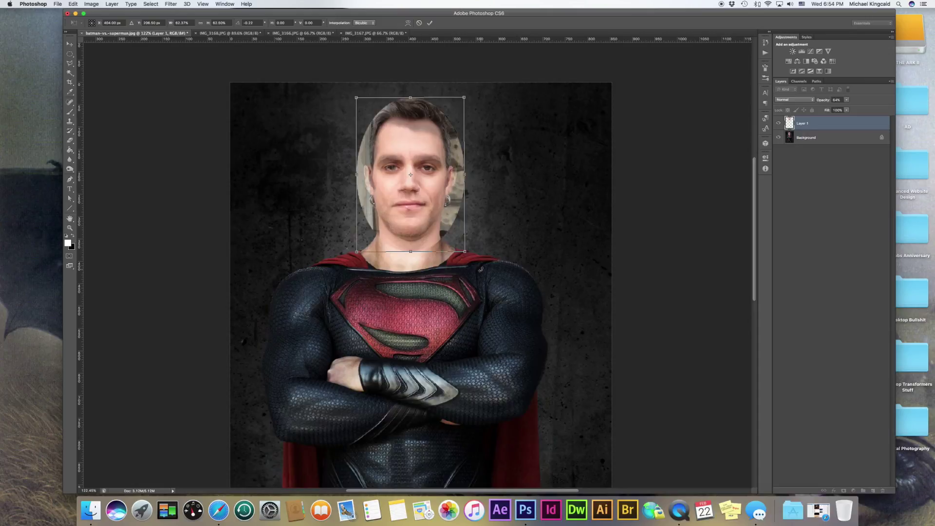
{"action": "scroll", "coordinate": [412, 166], "scroll_direction": "up", "scroll_amount": 4}
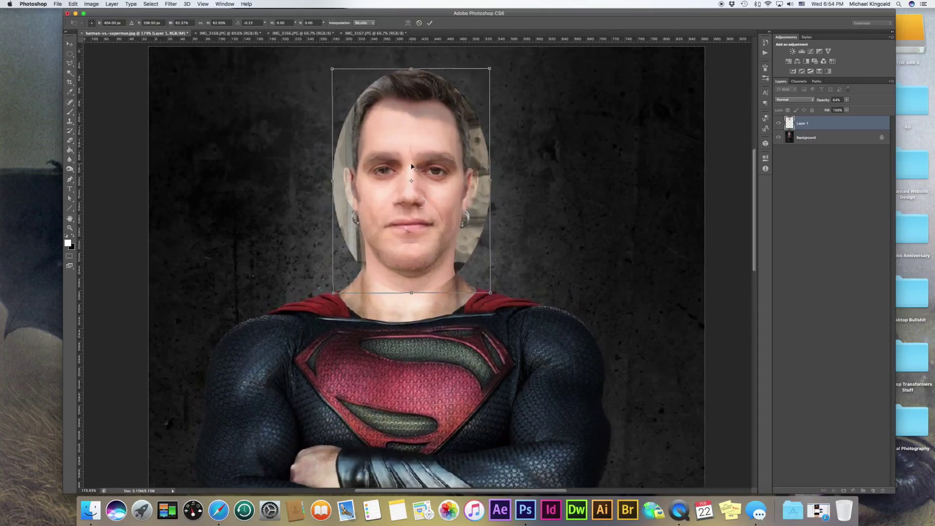
{"action": "left_click_drag", "start_coordinate": [331, 181], "coordinate": [329, 181]}
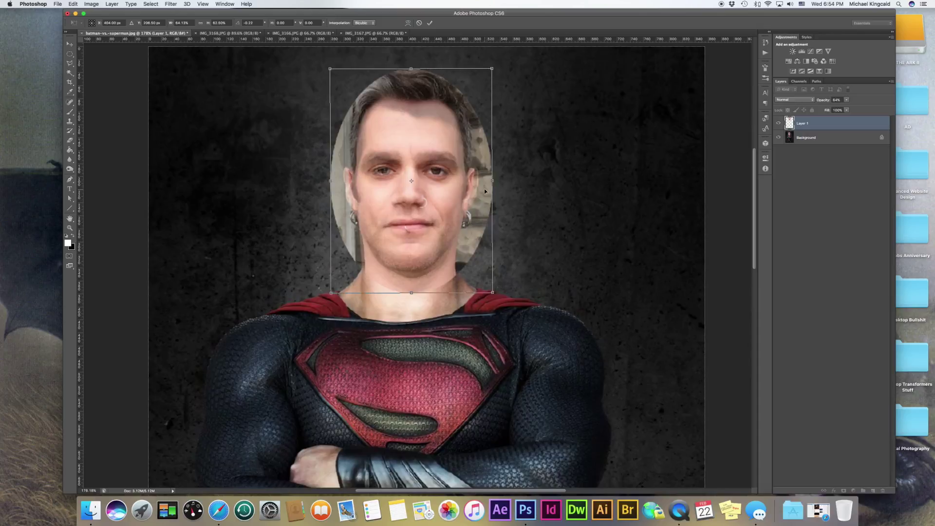
{"action": "key", "text": "Left"}
{"action": "key", "text": "Left"}
{"action": "key", "text": "Down"}
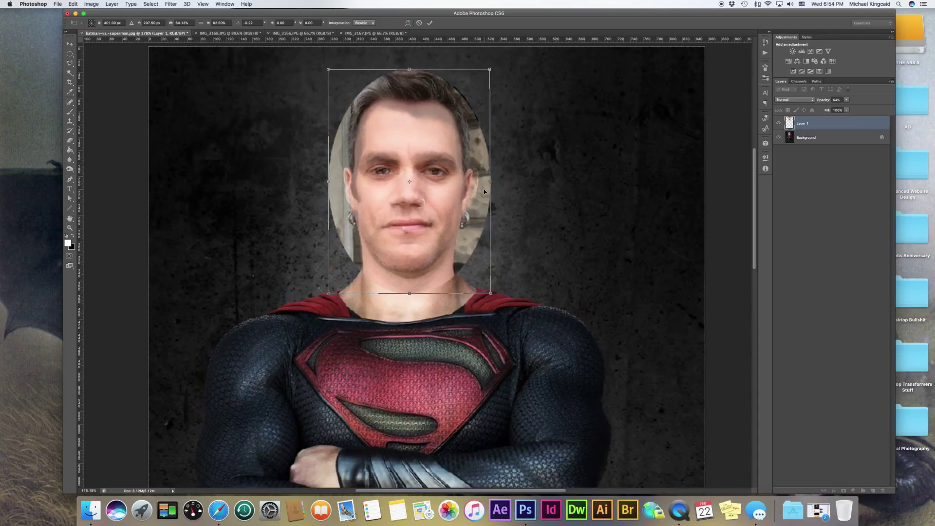
{"action": "key", "text": "Right"}
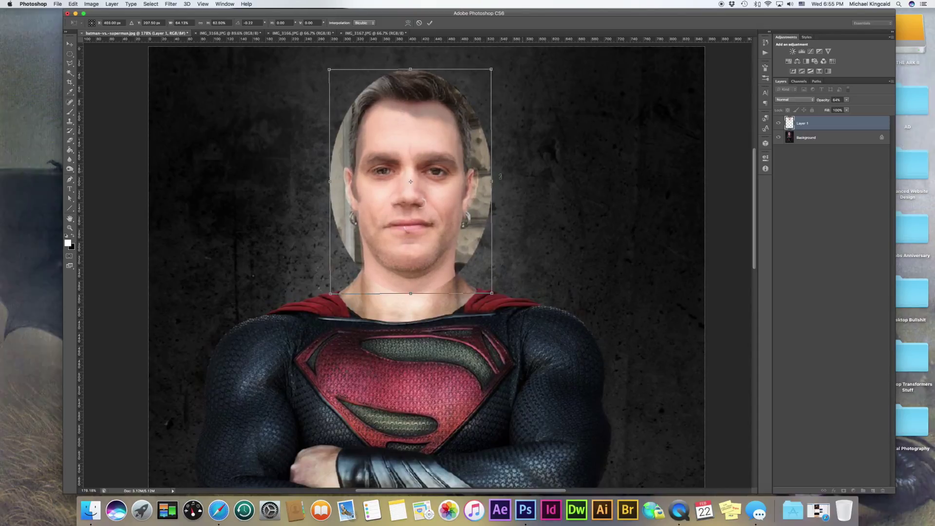
{"action": "left_click_drag", "start_coordinate": [490, 181], "coordinate": [495, 182]}
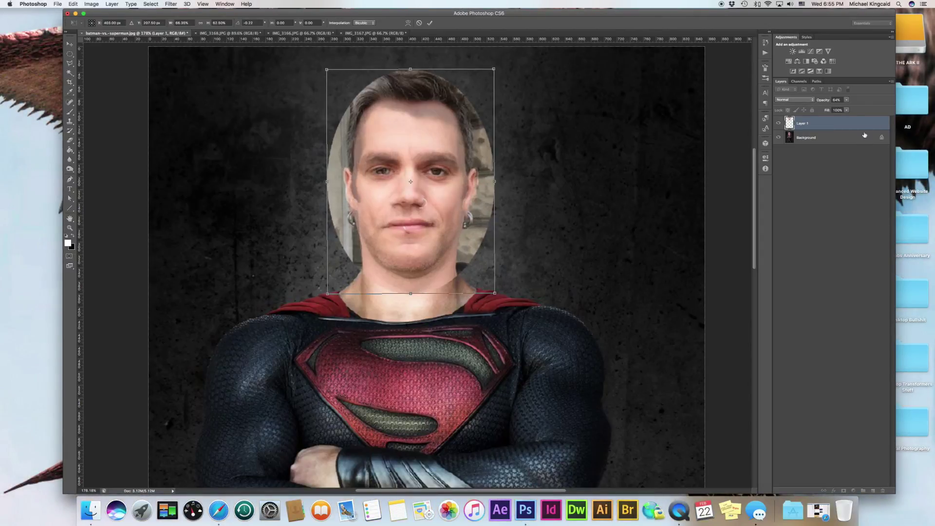
Check the head's alignment by fading Layer 1 to 0% opacity, restore it to 100% and commit the transform.
{"action": "left_click", "coordinate": [847, 101]}
{"action": "left_click_drag", "start_coordinate": [842, 108], "coordinate": [846, 109]}
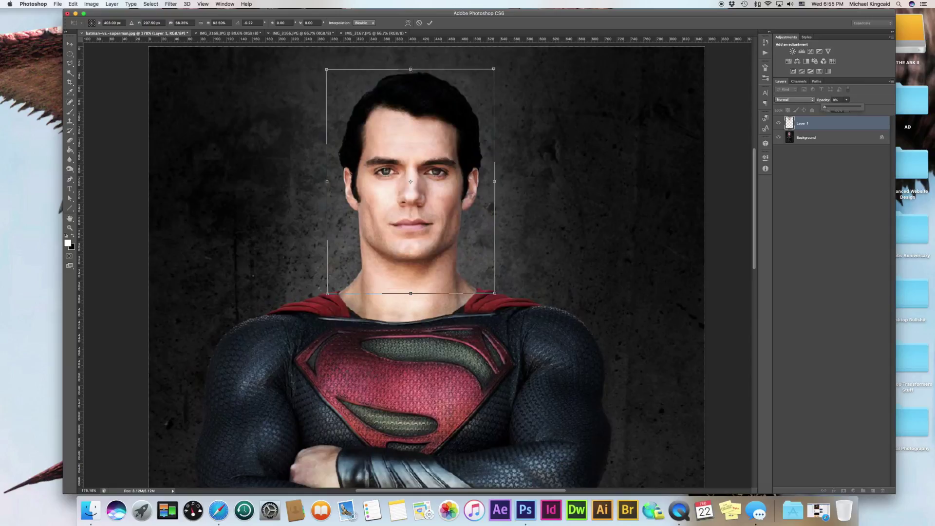
{"action": "left_click_drag", "start_coordinate": [837, 111], "coordinate": [863, 107]}
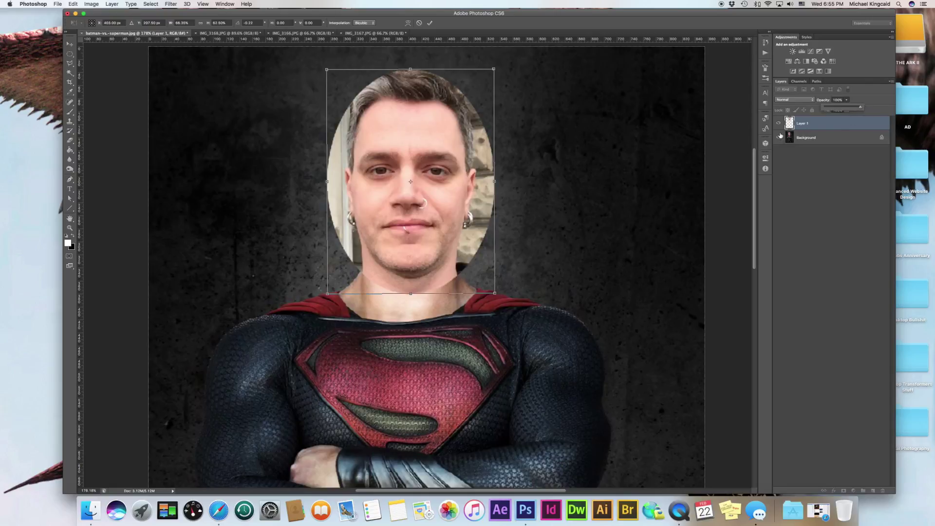
{"action": "key", "text": "Return"}
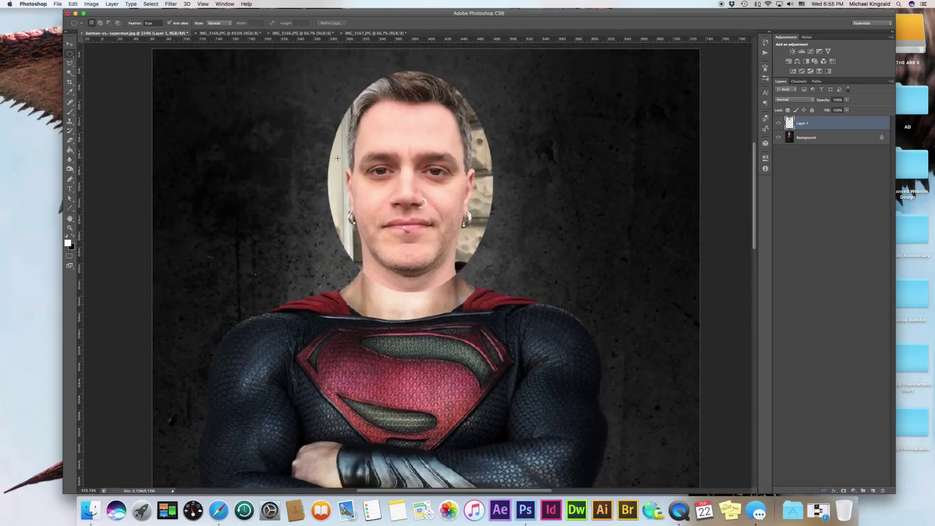
Set up the Eraser with a small brush of about 15 px, a harder edge and 100% opacity.
{"action": "scroll", "coordinate": [329, 157], "scroll_direction": "up", "scroll_amount": 5}
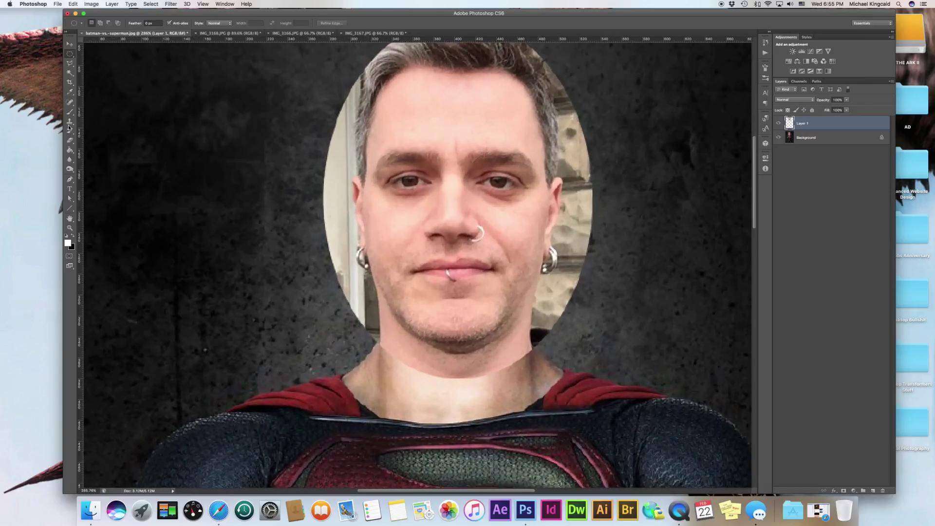
{"action": "left_click", "coordinate": [70, 140]}
{"action": "key", "text": "bracketleft"}
{"action": "key", "text": "bracketleft"}
{"action": "key", "text": "bracketleft"}
{"action": "key", "text": "bracketleft"}
{"action": "key", "text": "bracketleft"}
{"action": "key", "text": "bracketleft"}
{"action": "key", "text": "bracketleft"}
{"action": "key", "text": "bracketleft"}
{"action": "key", "text": "bracketleft"}
{"action": "key", "text": "bracketleft"}
{"action": "key", "text": "bracketleft"}
{"action": "key", "text": "bracketleft"}
{"action": "key", "text": "bracketleft"}
{"action": "key", "text": "bracketleft"}
{"action": "key", "text": "bracketleft"}
{"action": "key", "text": "bracketleft"}
{"action": "key", "text": "bracketleft"}
{"action": "left_click", "coordinate": [98, 23]}
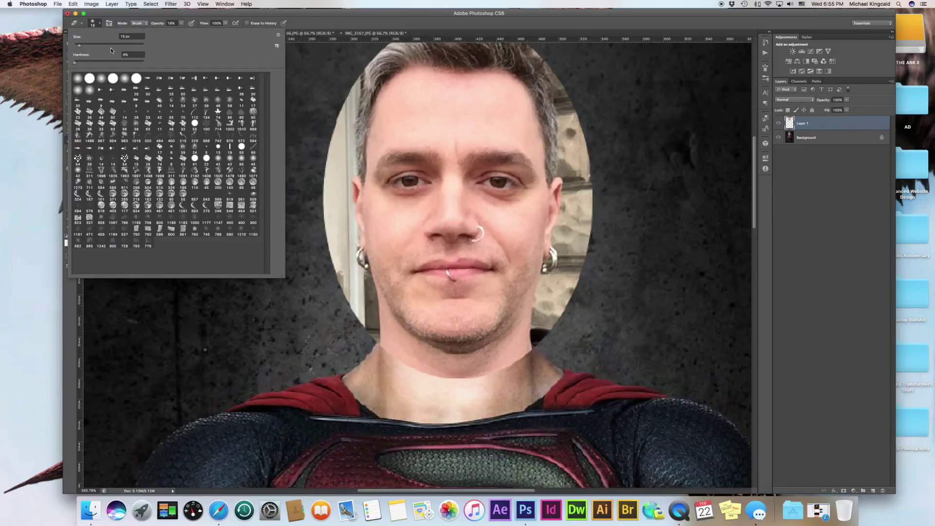
{"action": "left_click_drag", "start_coordinate": [138, 63], "coordinate": [139, 63]}
{"action": "key", "text": "Return"}
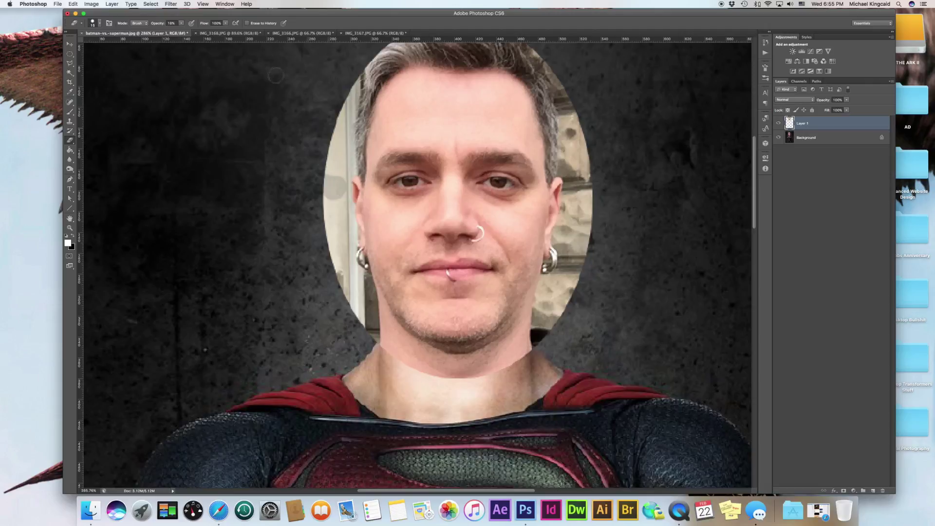
{"action": "left_click_drag", "start_coordinate": [162, 26], "coordinate": [277, 29]}
Erase Layer 1 beside the ear and jaw on the picture's left side and along the neck beneath the chin.
{"action": "mouse_move", "coordinate": [328, 189]}
{"action": "left_mouse_down"}
{"action": "mouse_move", "coordinate": [331, 207]}
{"action": "mouse_move", "coordinate": [346, 177]}
{"action": "mouse_move", "coordinate": [354, 305]}
{"action": "mouse_move", "coordinate": [369, 333]}
{"action": "mouse_move", "coordinate": [379, 322]}
{"action": "mouse_move", "coordinate": [434, 407]}
{"action": "mouse_move", "coordinate": [483, 428]}
{"action": "mouse_move", "coordinate": [521, 428]}
{"action": "mouse_move", "coordinate": [498, 432]}
{"action": "mouse_move", "coordinate": [476, 428]}
{"action": "mouse_move", "coordinate": [560, 427]}
{"action": "mouse_move", "coordinate": [579, 419]}
{"action": "mouse_move", "coordinate": [558, 419]}
{"action": "mouse_move", "coordinate": [588, 413]}
{"action": "mouse_move", "coordinate": [530, 433]}
{"action": "mouse_move", "coordinate": [480, 433]}
{"action": "left_mouse_up"}
{"action": "scroll", "coordinate": [341, 185], "scroll_direction": "up", "scroll_amount": 3}
{"action": "scroll", "coordinate": [509, 428], "scroll_direction": "up", "scroll_amount": 2}
{"action": "key", "text": "super+z"}
{"action": "key", "text": "super+z"}
{"action": "left_click_drag", "start_coordinate": [627, 373], "coordinate": [538, 436]}
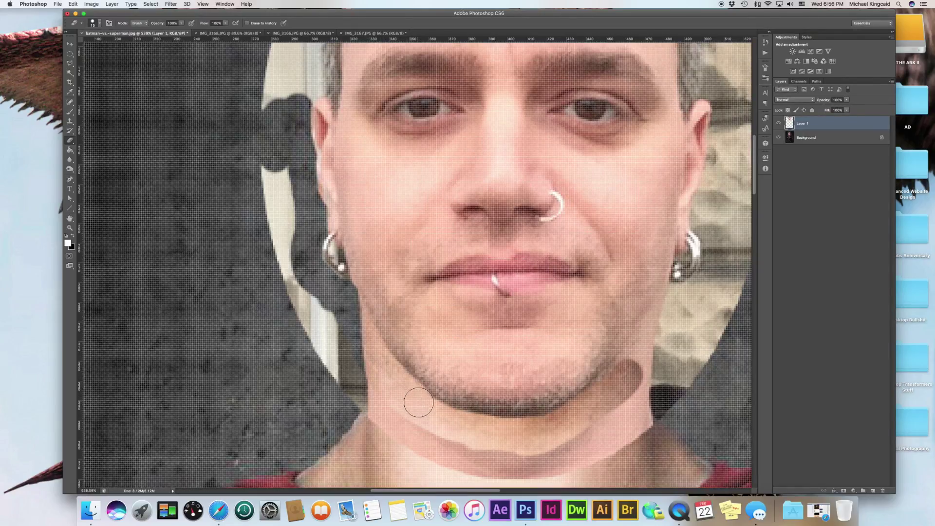
{"action": "mouse_move", "coordinate": [445, 419]}
{"action": "left_mouse_down"}
{"action": "mouse_move", "coordinate": [521, 442]}
{"action": "mouse_move", "coordinate": [546, 428]}
{"action": "mouse_move", "coordinate": [608, 420]}
{"action": "left_mouse_up"}
Erase the photo background along the jaw, earring and ear on the picture's right side, up past the hair.
{"action": "mouse_move", "coordinate": [700, 321]}
{"action": "left_mouse_down"}
{"action": "mouse_move", "coordinate": [663, 360]}
{"action": "mouse_move", "coordinate": [624, 379]}
{"action": "mouse_move", "coordinate": [671, 320]}
{"action": "mouse_move", "coordinate": [630, 367]}
{"action": "left_mouse_up"}
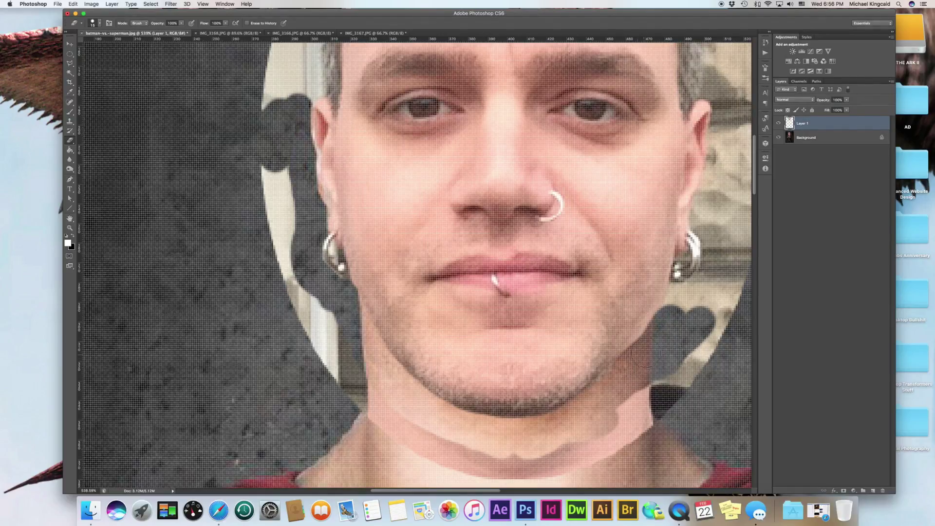
{"action": "mouse_move", "coordinate": [664, 332]}
{"action": "left_mouse_down"}
{"action": "mouse_move", "coordinate": [679, 305]}
{"action": "mouse_move", "coordinate": [650, 328]}
{"action": "mouse_move", "coordinate": [640, 355]}
{"action": "left_mouse_up"}
{"action": "mouse_move", "coordinate": [670, 318]}
{"action": "left_mouse_down"}
{"action": "mouse_move", "coordinate": [666, 304]}
{"action": "mouse_move", "coordinate": [680, 295]}
{"action": "mouse_move", "coordinate": [617, 341]}
{"action": "mouse_move", "coordinate": [581, 332]}
{"action": "mouse_move", "coordinate": [566, 365]}
{"action": "left_mouse_up"}
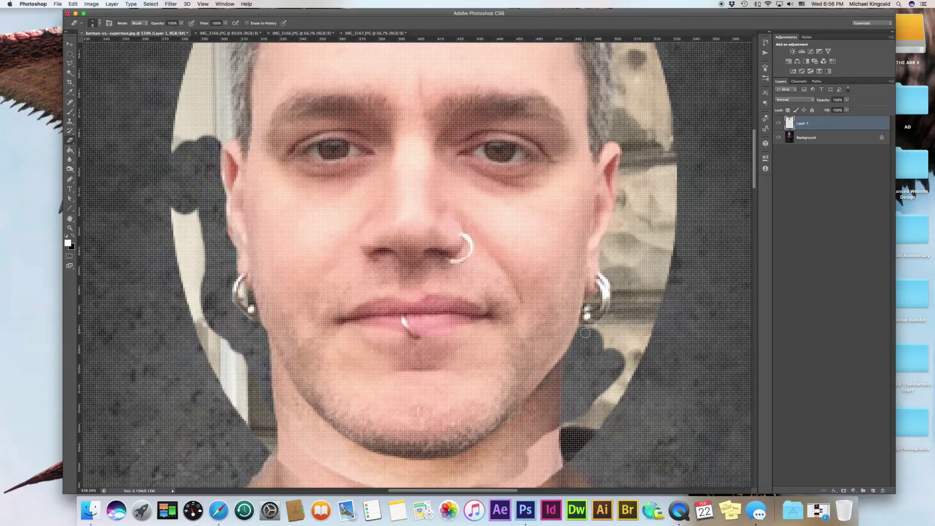
{"action": "mouse_move", "coordinate": [583, 332]}
{"action": "left_mouse_down"}
{"action": "mouse_move", "coordinate": [615, 311]}
{"action": "mouse_move", "coordinate": [606, 268]}
{"action": "left_mouse_up"}
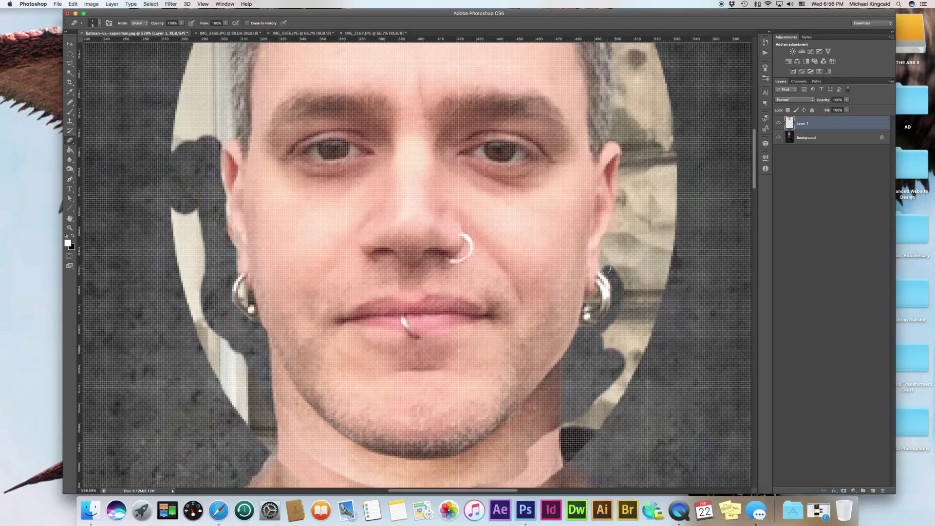
{"action": "left_click_drag", "start_coordinate": [603, 254], "coordinate": [627, 159]}
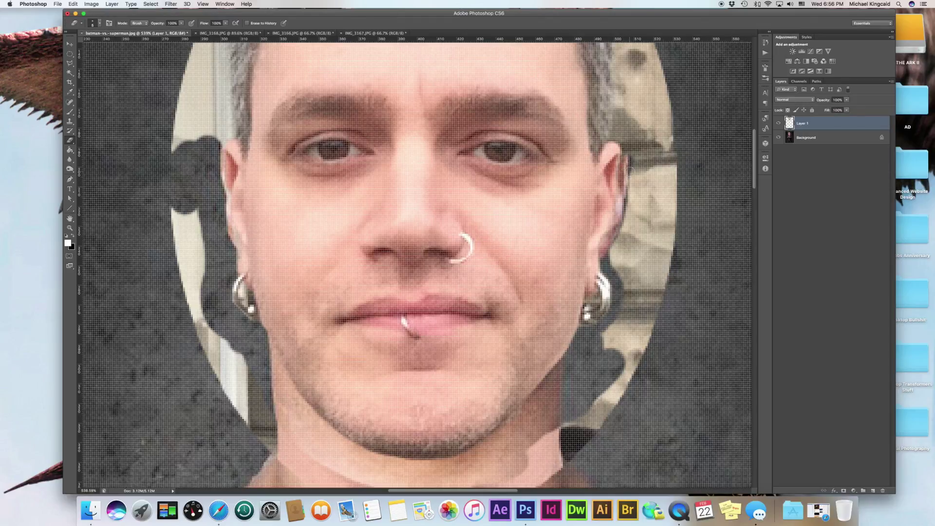
{"action": "mouse_move", "coordinate": [627, 155]}
{"action": "left_mouse_down"}
{"action": "mouse_move", "coordinate": [616, 134]}
{"action": "mouse_move", "coordinate": [663, 67]}
{"action": "left_mouse_up"}
Erase the photo background along the hair, ear and jaw on the picture's left side.
{"action": "scroll", "coordinate": [642, 196], "scroll_direction": "down", "scroll_amount": 1}
{"action": "left_click_drag", "start_coordinate": [227, 258], "coordinate": [295, 368]}
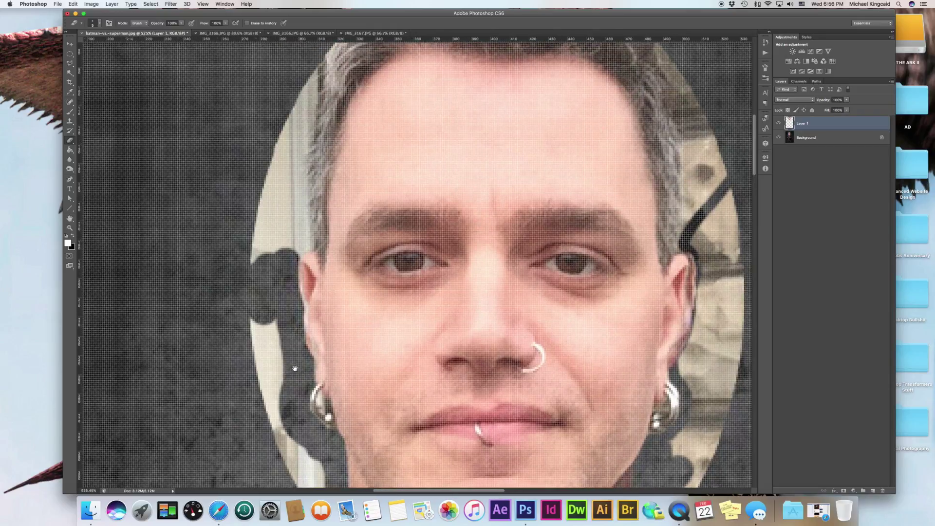
{"action": "mouse_move", "coordinate": [293, 258]}
{"action": "left_mouse_down"}
{"action": "mouse_move", "coordinate": [304, 242]}
{"action": "mouse_move", "coordinate": [285, 119]}
{"action": "left_mouse_up"}
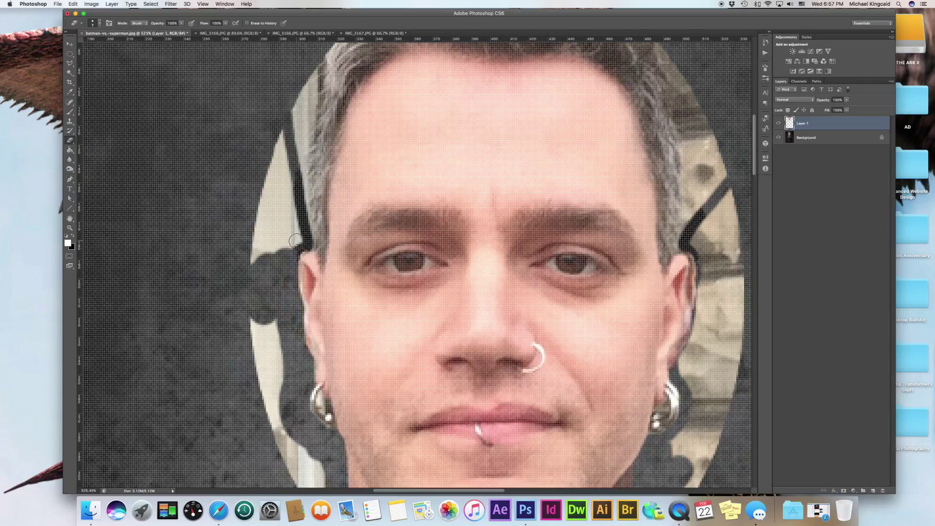
{"action": "mouse_move", "coordinate": [295, 239]}
{"action": "left_mouse_down"}
{"action": "mouse_move", "coordinate": [281, 140]}
{"action": "mouse_move", "coordinate": [277, 218]}
{"action": "mouse_move", "coordinate": [287, 247]}
{"action": "mouse_move", "coordinate": [277, 252]}
{"action": "left_mouse_up"}
{"action": "mouse_move", "coordinate": [282, 327]}
{"action": "left_mouse_down"}
{"action": "mouse_move", "coordinate": [285, 435]}
{"action": "mouse_move", "coordinate": [296, 446]}
{"action": "mouse_move", "coordinate": [285, 309]}
{"action": "left_mouse_up"}
{"action": "scroll", "coordinate": [296, 444], "scroll_direction": "down", "scroll_amount": 1}
{"action": "mouse_move", "coordinate": [287, 315]}
{"action": "left_mouse_down"}
{"action": "mouse_move", "coordinate": [317, 364]}
{"action": "mouse_move", "coordinate": [331, 367]}
{"action": "left_mouse_up"}
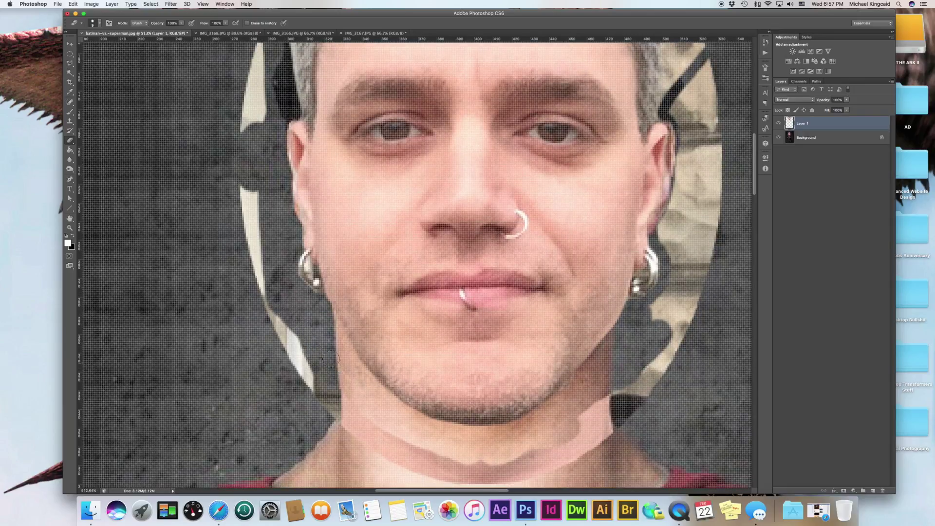
Erase the leftover photo background on Layer 1 beneath the chin and on both sides of the face, using a larger brush.
{"action": "mouse_move", "coordinate": [495, 449]}
{"action": "left_mouse_down"}
{"action": "mouse_move", "coordinate": [448, 459]}
{"action": "mouse_move", "coordinate": [582, 433]}
{"action": "mouse_move", "coordinate": [662, 355]}
{"action": "mouse_move", "coordinate": [652, 313]}
{"action": "mouse_move", "coordinate": [674, 275]}
{"action": "mouse_move", "coordinate": [662, 229]}
{"action": "mouse_move", "coordinate": [683, 146]}
{"action": "mouse_move", "coordinate": [685, 238]}
{"action": "mouse_move", "coordinate": [705, 171]}
{"action": "mouse_move", "coordinate": [716, 224]}
{"action": "mouse_move", "coordinate": [682, 296]}
{"action": "mouse_move", "coordinate": [708, 244]}
{"action": "mouse_move", "coordinate": [704, 288]}
{"action": "mouse_move", "coordinate": [607, 442]}
{"action": "mouse_move", "coordinate": [511, 468]}
{"action": "mouse_move", "coordinate": [395, 443]}
{"action": "mouse_move", "coordinate": [316, 384]}
{"action": "mouse_move", "coordinate": [260, 294]}
{"action": "mouse_move", "coordinate": [247, 59]}
{"action": "left_mouse_up"}
{"action": "key", "text": "bracketright"}
{"action": "key", "text": "bracketright"}
{"action": "key", "text": "bracketright"}
{"action": "key", "text": "bracketright"}
{"action": "left_click_drag", "start_coordinate": [253, 141], "coordinate": [255, 231]}
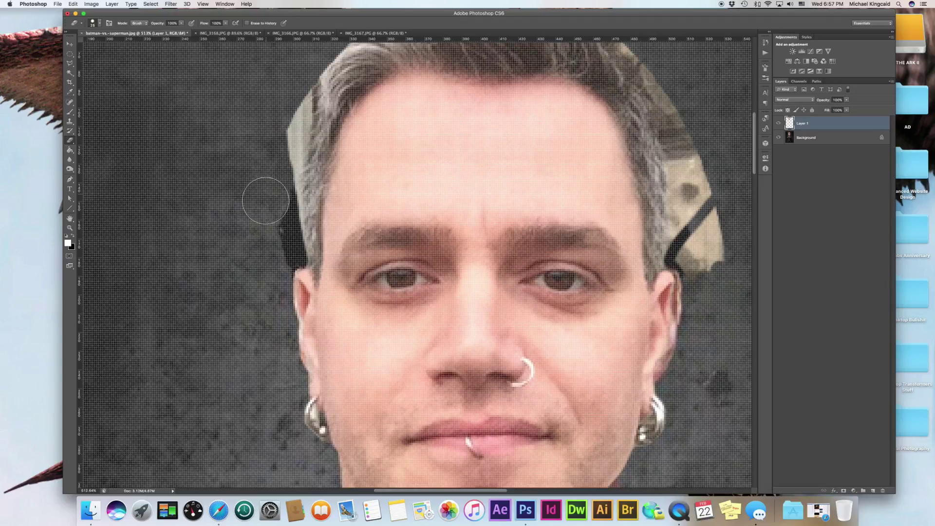
Move the cut-out head on Layer 1 off the body to the empty wall beside Superman's head for comparison.
{"action": "scroll", "coordinate": [264, 234], "scroll_direction": "down", "scroll_amount": 6}
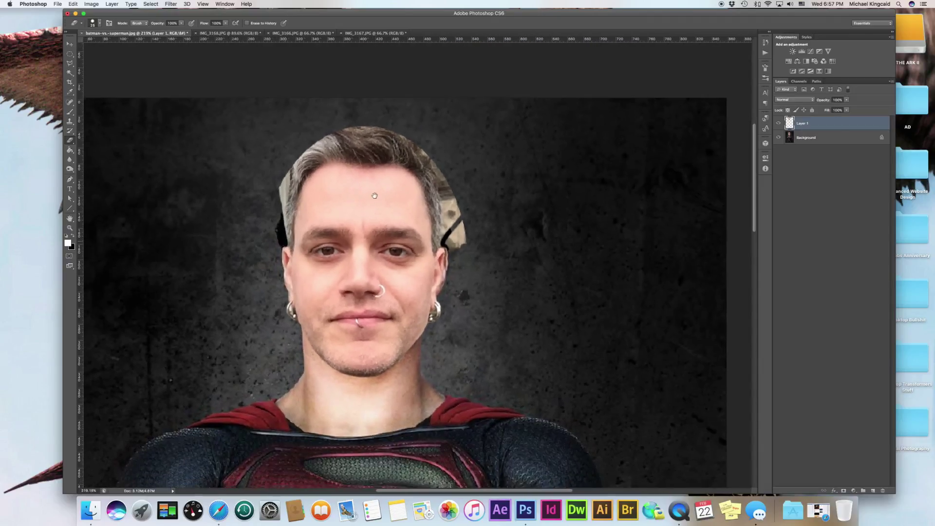
{"action": "left_click_drag", "start_coordinate": [375, 196], "coordinate": [390, 190]}
{"action": "key", "text": "v"}
{"action": "left_click_drag", "start_coordinate": [467, 237], "coordinate": [294, 233]}
{"action": "scroll", "coordinate": [317, 320], "scroll_direction": "up", "scroll_amount": 5}
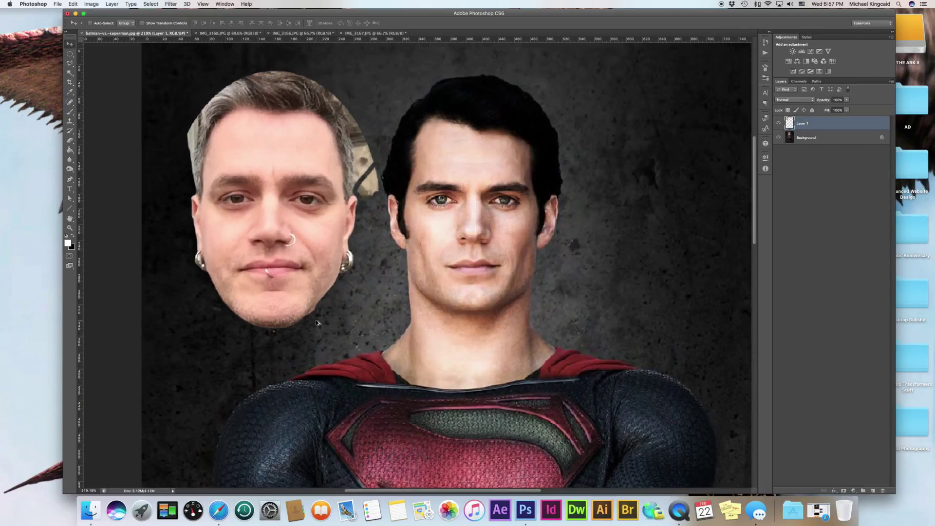
{"action": "key", "text": "e"}
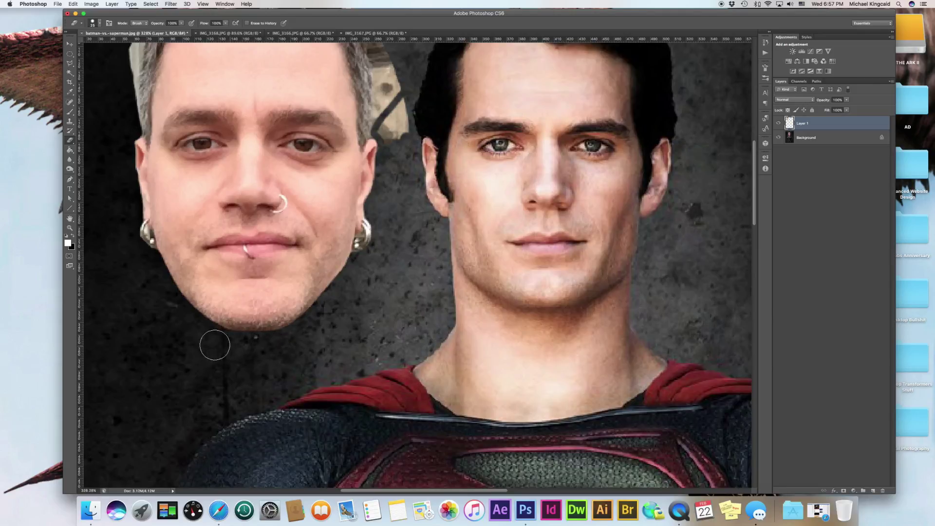
{"action": "scroll", "coordinate": [276, 330], "scroll_direction": "down", "scroll_amount": 3}
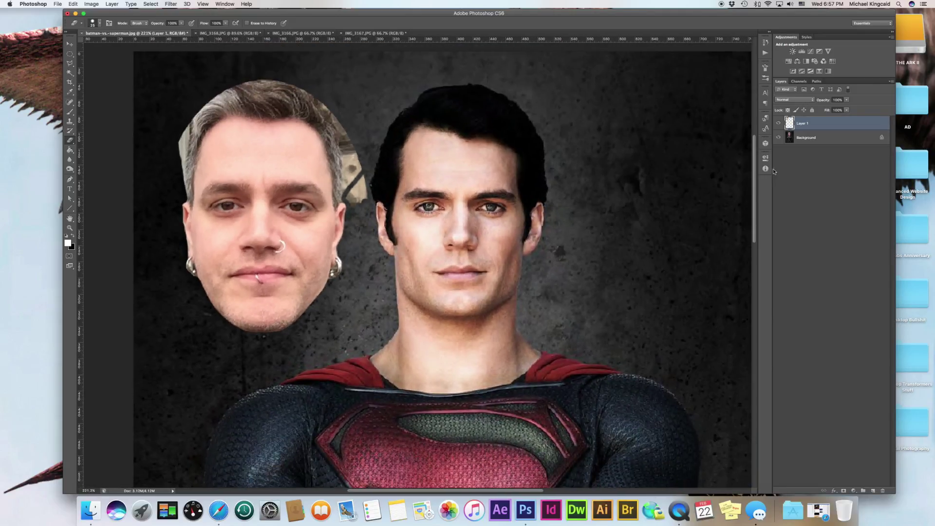
Add a Curves adjustment masked to Layer 1's outline and shape an S-curve with a shadow point at input 78, output 54.
{"action": "left_click", "coordinate": [789, 123], "text": "super"}
{"action": "left_click", "coordinate": [811, 51]}
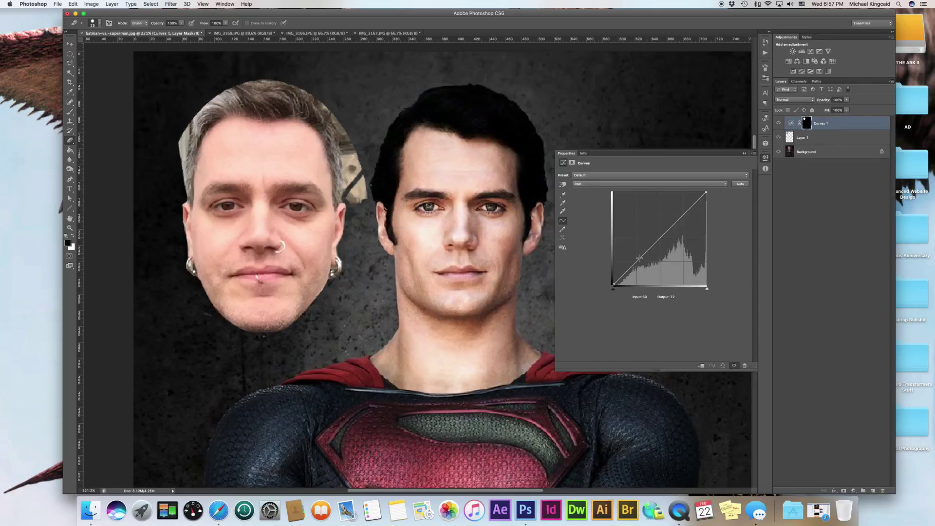
{"action": "left_click_drag", "start_coordinate": [640, 258], "coordinate": [640, 261]}
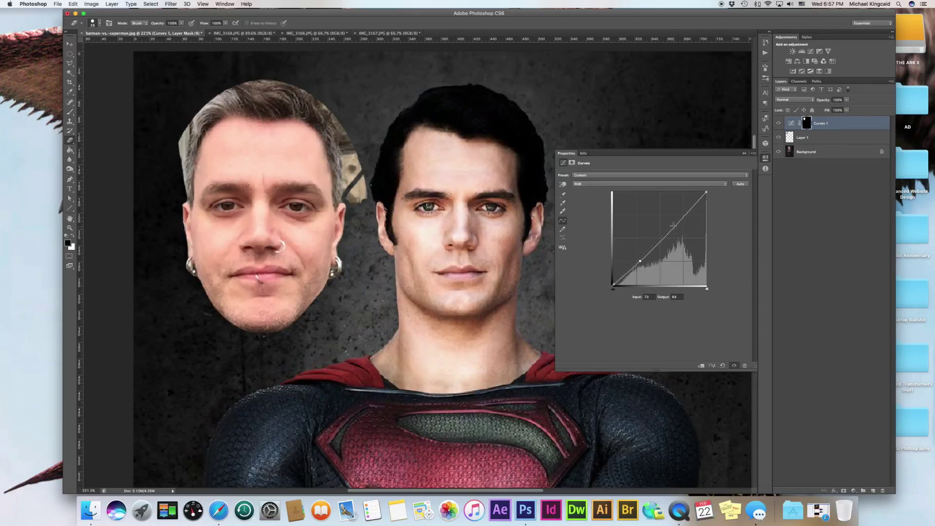
{"action": "left_click_drag", "start_coordinate": [673, 224], "coordinate": [672, 223]}
{"action": "left_click_drag", "start_coordinate": [640, 261], "coordinate": [642, 265]}
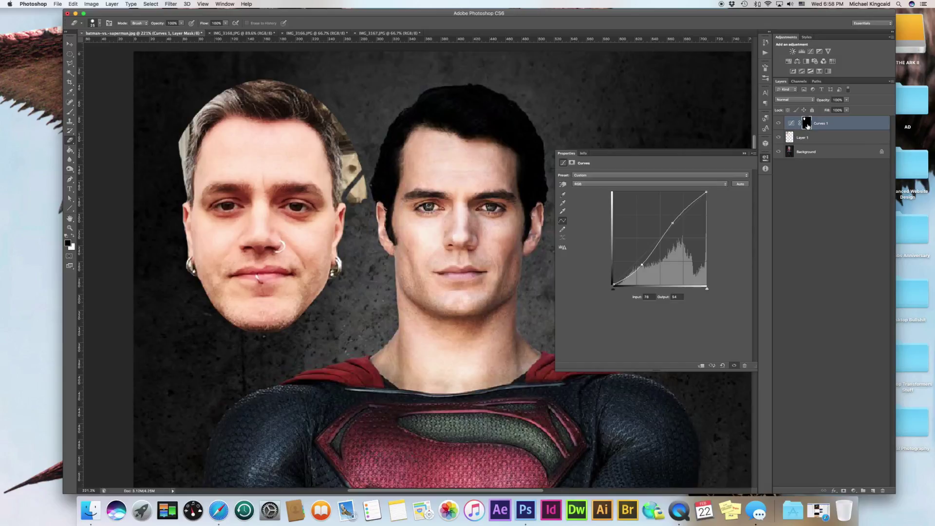
Add a Hue/Saturation adjustment masked to the head with saturation -25, and lower the shadow point of Curves 1 slightly further.
{"action": "left_click", "coordinate": [807, 125], "text": "super"}
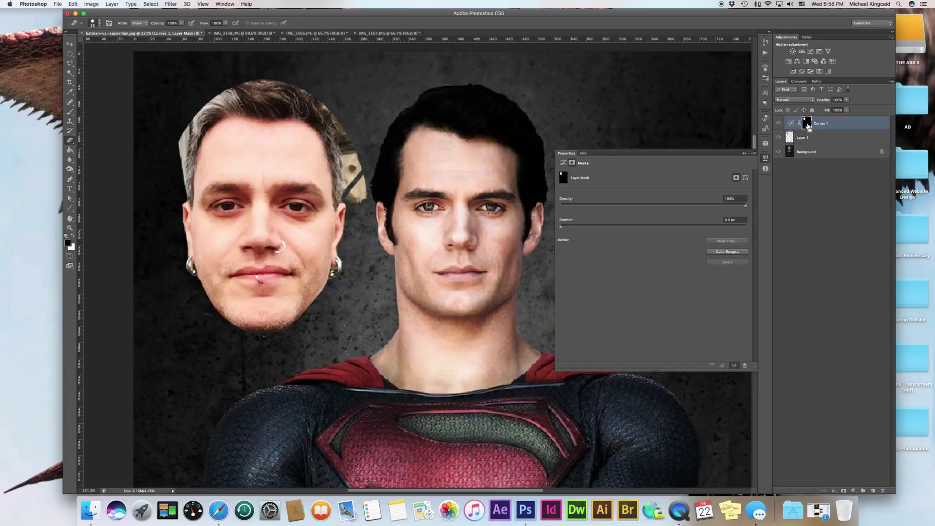
{"action": "left_click", "coordinate": [789, 60]}
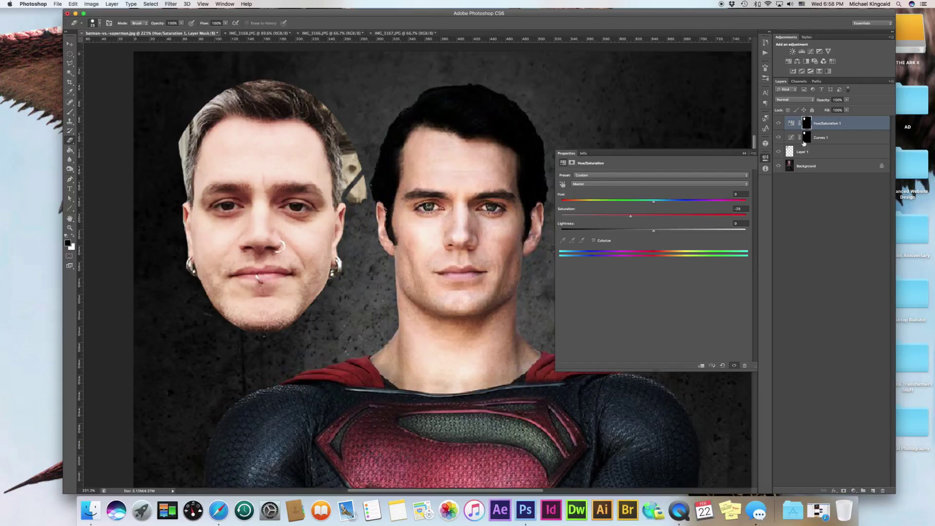
{"action": "left_click", "coordinate": [790, 139]}
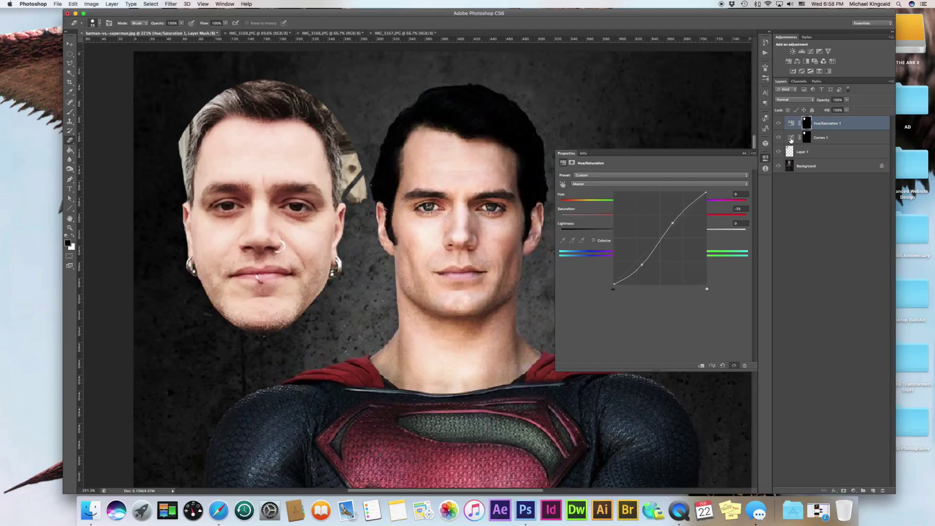
{"action": "left_click", "coordinate": [642, 265]}
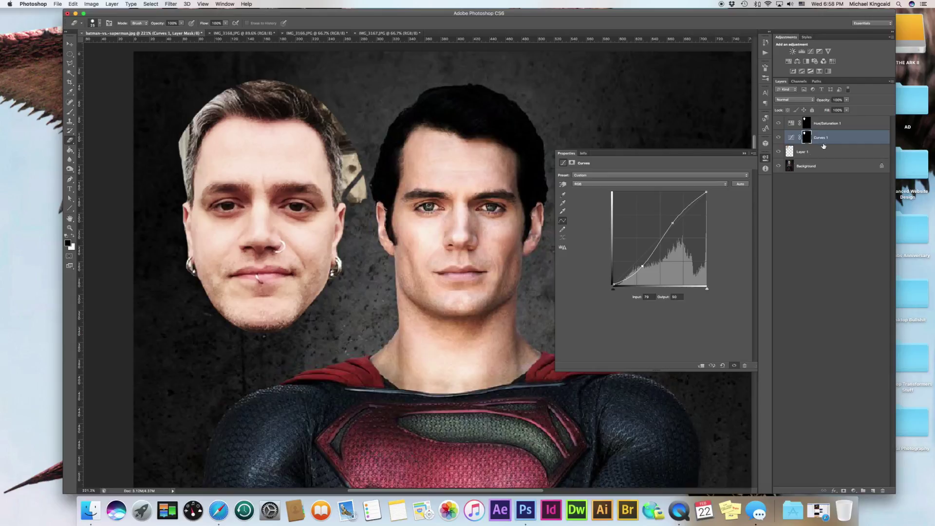
Merge Layer 1, Curves 1 and Hue/Saturation 1 into a single layer.
{"action": "left_click", "coordinate": [824, 152], "text": "shift"}
{"action": "left_click", "coordinate": [828, 128], "text": "shift"}
{"action": "key", "text": "super+e"}
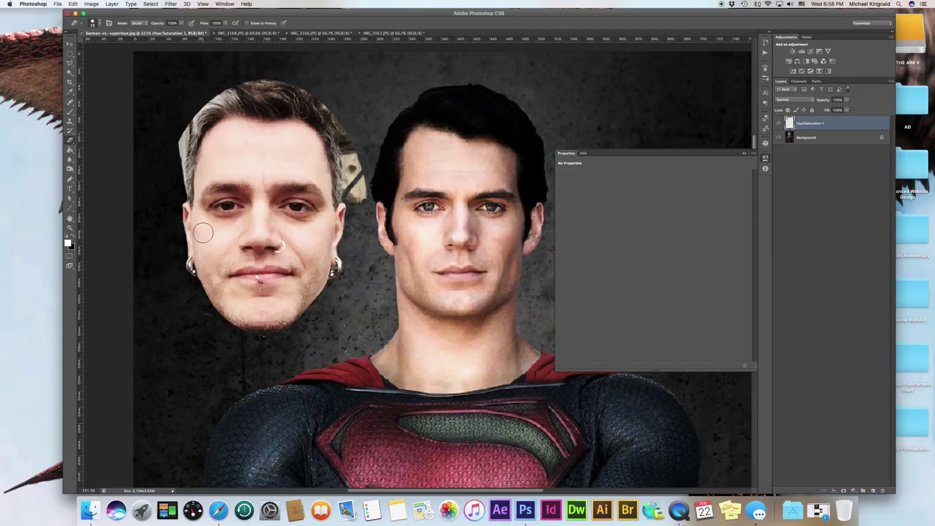
Move the merged head over Superman's head, lower its layer opacity and align its features with the face beneath.
{"action": "key", "text": "v"}
{"action": "mouse_move", "coordinate": [231, 246]}
{"action": "left_mouse_down"}
{"action": "mouse_move", "coordinate": [245, 232]}
{"action": "mouse_move", "coordinate": [232, 243]}
{"action": "mouse_move", "coordinate": [423, 235]}
{"action": "left_mouse_up"}
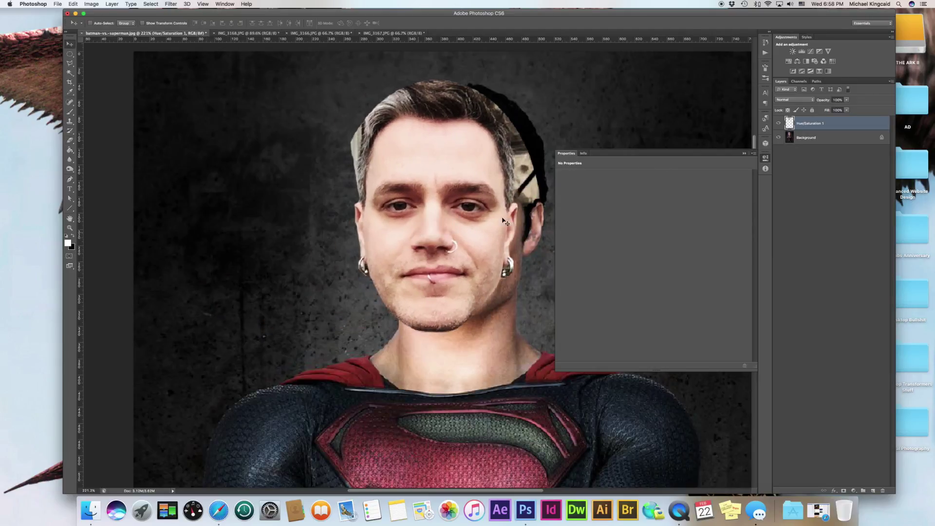
{"action": "left_click", "coordinate": [846, 100]}
{"action": "left_click_drag", "start_coordinate": [837, 109], "coordinate": [830, 108]}
{"action": "left_click_drag", "start_coordinate": [460, 173], "coordinate": [484, 173]}
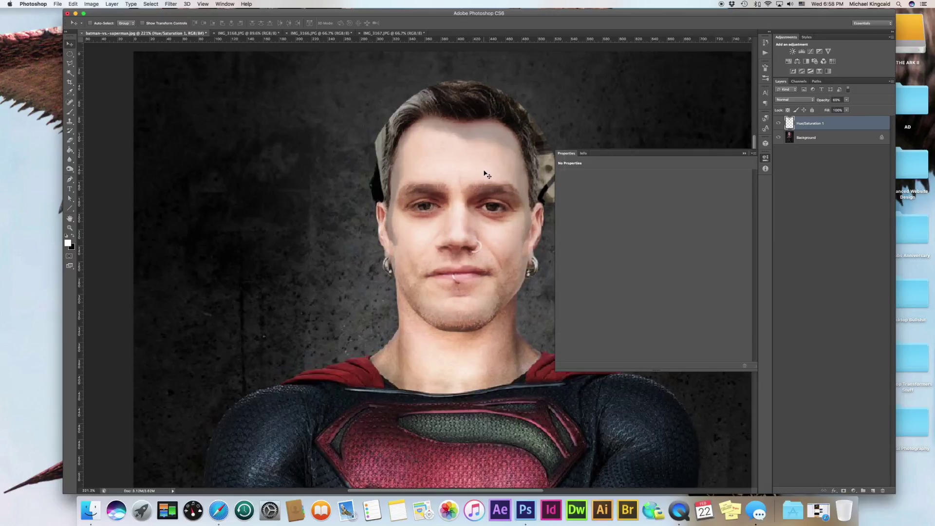
{"action": "left_click", "coordinate": [766, 157]}
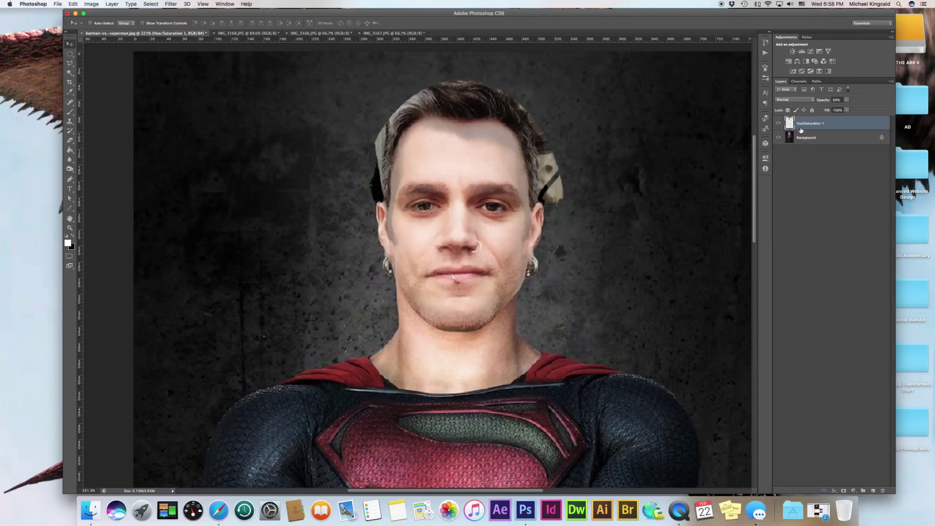
Restore the head layer's opacity to 100% and erase the photo background and outer hair around the top and sides of the head.
{"action": "left_click_drag", "start_coordinate": [848, 100], "coordinate": [884, 106]}
{"action": "left_click", "coordinate": [70, 141]}
{"action": "mouse_move", "coordinate": [577, 197]}
{"action": "left_mouse_down"}
{"action": "mouse_move", "coordinate": [531, 123]}
{"action": "mouse_move", "coordinate": [474, 89]}
{"action": "mouse_move", "coordinate": [417, 90]}
{"action": "mouse_move", "coordinate": [380, 124]}
{"action": "mouse_move", "coordinate": [368, 181]}
{"action": "mouse_move", "coordinate": [393, 126]}
{"action": "mouse_move", "coordinate": [416, 102]}
{"action": "mouse_move", "coordinate": [429, 104]}
{"action": "mouse_move", "coordinate": [379, 148]}
{"action": "mouse_move", "coordinate": [372, 187]}
{"action": "left_mouse_up"}
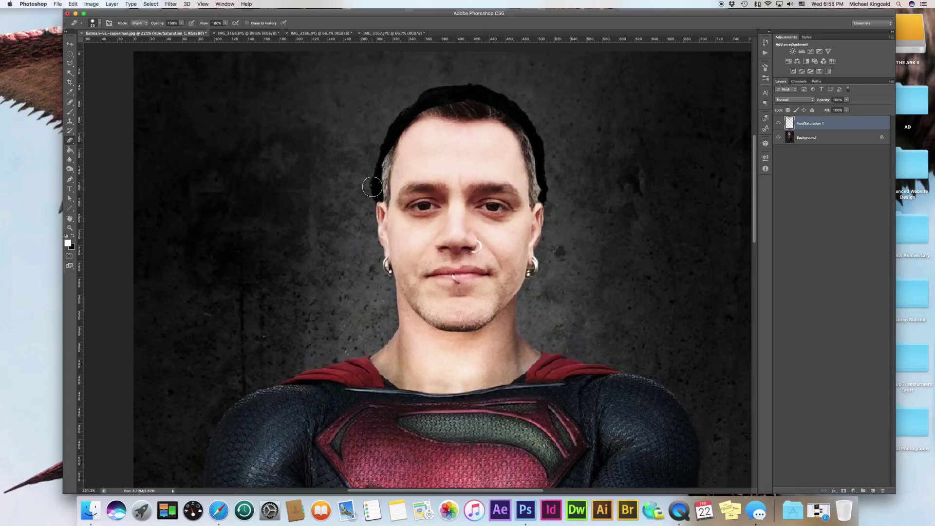
Soften the Eraser's hardness, enlarge its brush and erase the selfie's remaining hair above the forehead.
{"action": "left_click", "coordinate": [100, 22]}
{"action": "left_click_drag", "start_coordinate": [127, 63], "coordinate": [109, 63]}
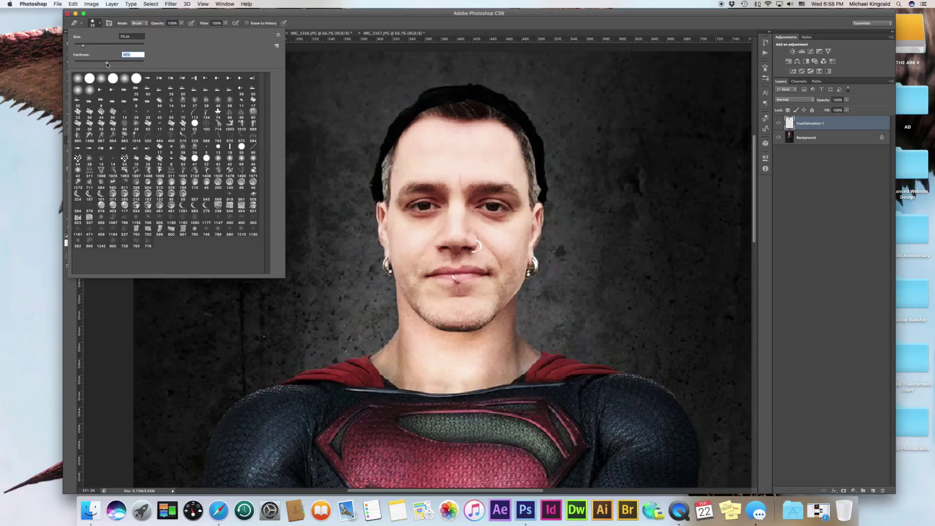
{"action": "left_click", "coordinate": [362, 89]}
{"action": "key", "text": "bracketright"}
{"action": "key", "text": "bracketright"}
{"action": "key", "text": "bracketright"}
{"action": "key", "text": "bracketright"}
{"action": "key", "text": "bracketright"}
{"action": "key", "text": "bracketright"}
{"action": "key", "text": "bracketright"}
{"action": "key", "text": "bracketright"}
{"action": "key", "text": "bracketright"}
{"action": "key", "text": "bracketright"}
{"action": "key", "text": "bracketright"}
{"action": "key", "text": "bracketright"}
{"action": "key", "text": "bracketright"}
{"action": "key", "text": "bracketright"}
{"action": "key", "text": "bracketright"}
{"action": "key", "text": "bracketright"}
{"action": "key", "text": "bracketright"}
{"action": "key", "text": "bracketright"}
{"action": "key", "text": "bracketright"}
{"action": "key", "text": "bracketright"}
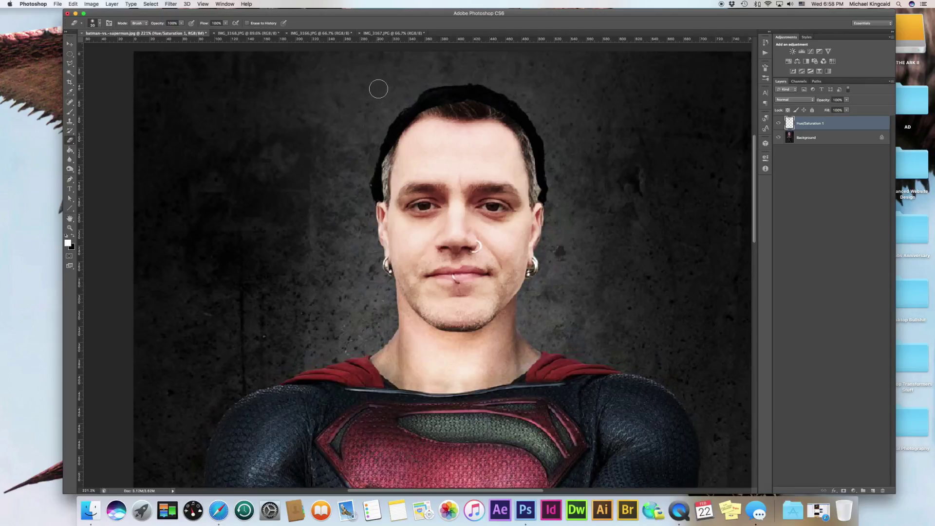
{"action": "key", "text": "bracketright"}
{"action": "key", "text": "bracketright"}
{"action": "key", "text": "bracketright"}
{"action": "key", "text": "bracketright"}
{"action": "key", "text": "bracketleft"}
{"action": "key", "text": "bracketleft"}
{"action": "key", "text": "bracketleft"}
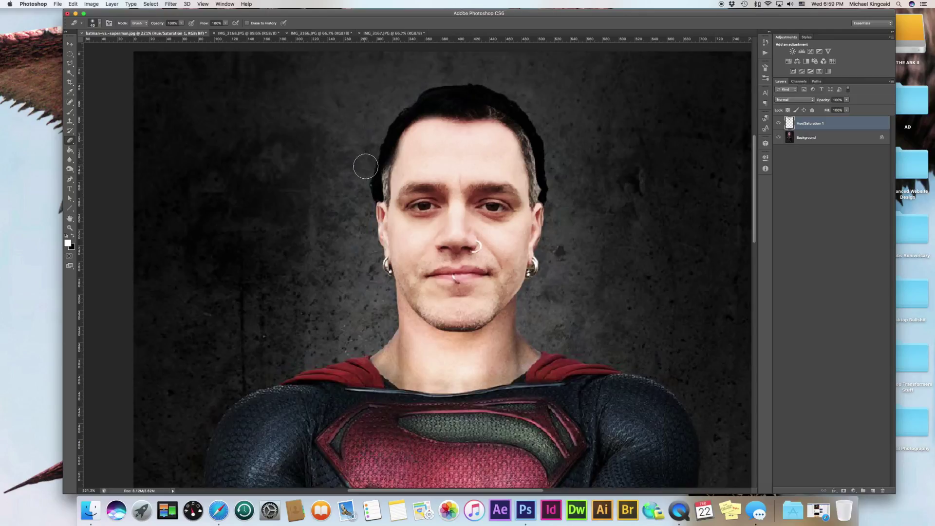
Erase the selfie's grey hair along both temples and the sideburn on the picture's left side with a smaller brush.
{"action": "key", "text": "bracketleft"}
{"action": "key", "text": "bracketleft"}
{"action": "key", "text": "bracketleft"}
{"action": "key", "text": "bracketleft"}
{"action": "mouse_move", "coordinate": [374, 180]}
{"action": "left_mouse_down"}
{"action": "mouse_move", "coordinate": [377, 161]}
{"action": "mouse_move", "coordinate": [372, 238]}
{"action": "mouse_move", "coordinate": [373, 198]}
{"action": "left_mouse_up"}
{"action": "key", "text": "bracketleft"}
{"action": "key", "text": "bracketleft"}
{"action": "key", "text": "bracketleft"}
{"action": "key", "text": "bracketleft"}
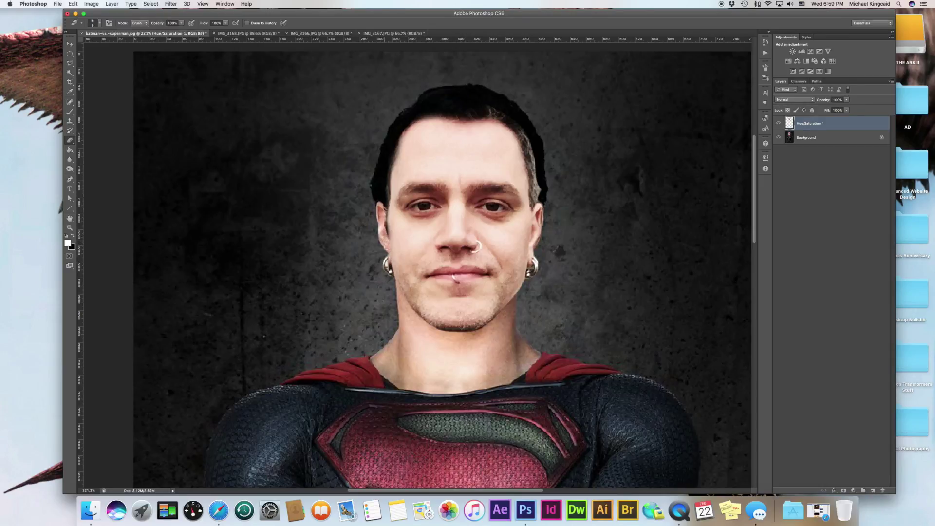
{"action": "mouse_move", "coordinate": [384, 236]}
{"action": "left_mouse_down"}
{"action": "mouse_move", "coordinate": [387, 154]}
{"action": "mouse_move", "coordinate": [406, 112]}
{"action": "left_mouse_up"}
{"action": "mouse_move", "coordinate": [494, 105]}
{"action": "left_mouse_down"}
{"action": "mouse_move", "coordinate": [529, 135]}
{"action": "mouse_move", "coordinate": [547, 204]}
{"action": "mouse_move", "coordinate": [544, 242]}
{"action": "mouse_move", "coordinate": [542, 197]}
{"action": "left_mouse_up"}
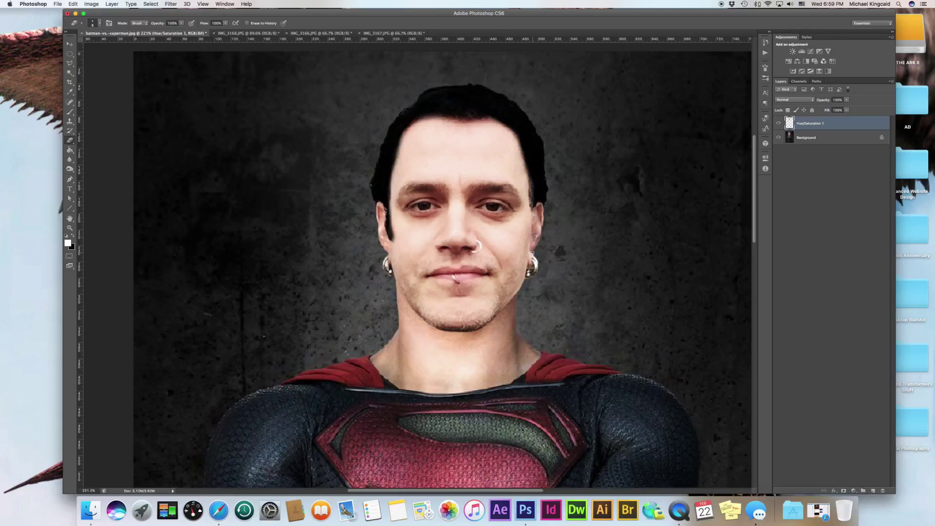
Outline the earring on the picture's left side with the Polygonal Lasso, cut it onto its own layer and hide that layer.
{"action": "scroll", "coordinate": [377, 260], "scroll_direction": "up", "scroll_amount": 3}
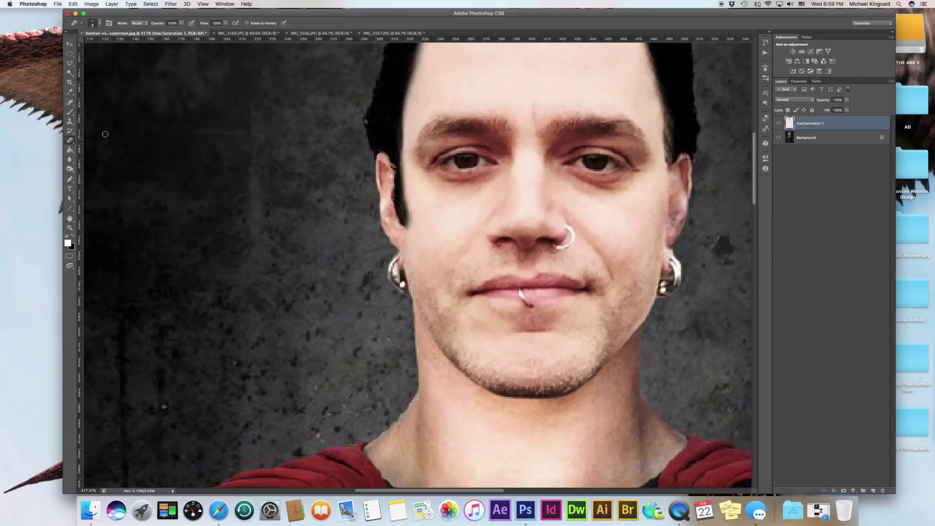
{"action": "left_click", "coordinate": [70, 63]}
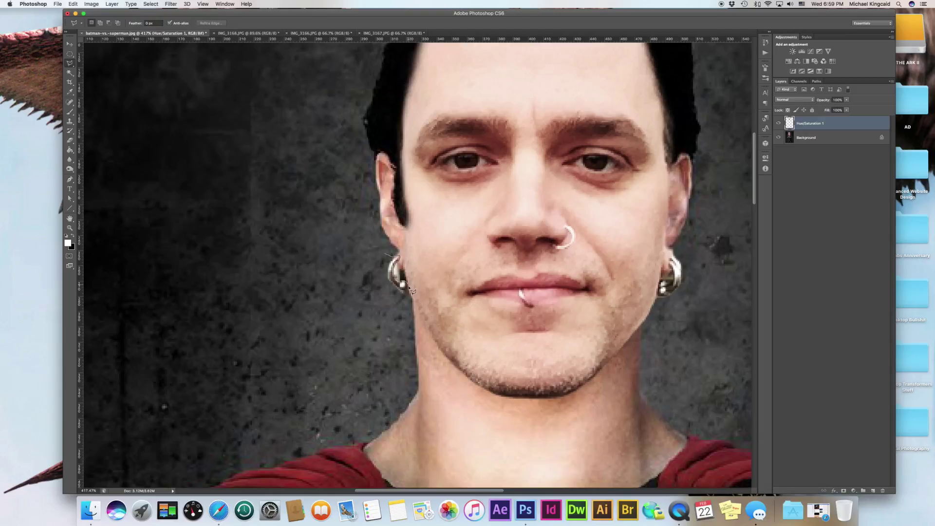
{"action": "left_click", "coordinate": [400, 305]}
{"action": "left_click", "coordinate": [368, 297]}
{"action": "left_click", "coordinate": [366, 271]}
{"action": "left_click", "coordinate": [385, 255]}
{"action": "key", "text": "super+j"}
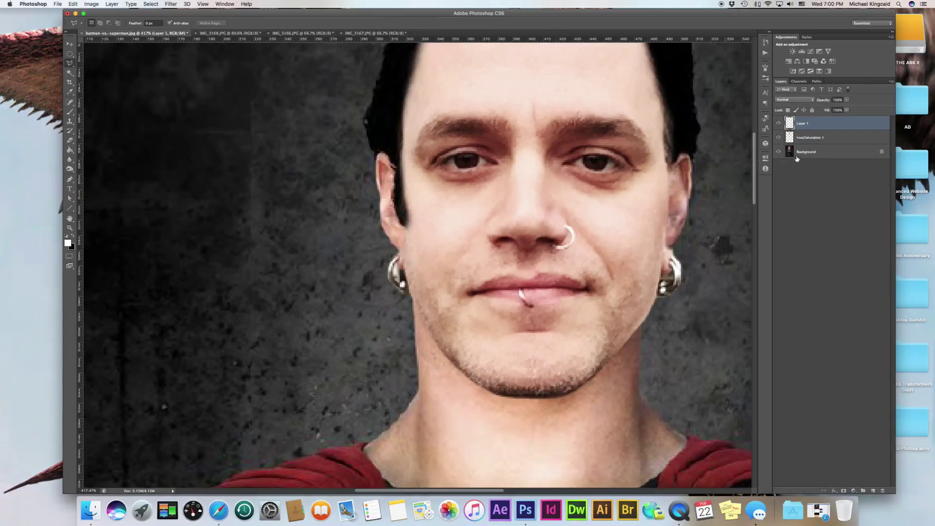
{"action": "left_click", "coordinate": [778, 123]}
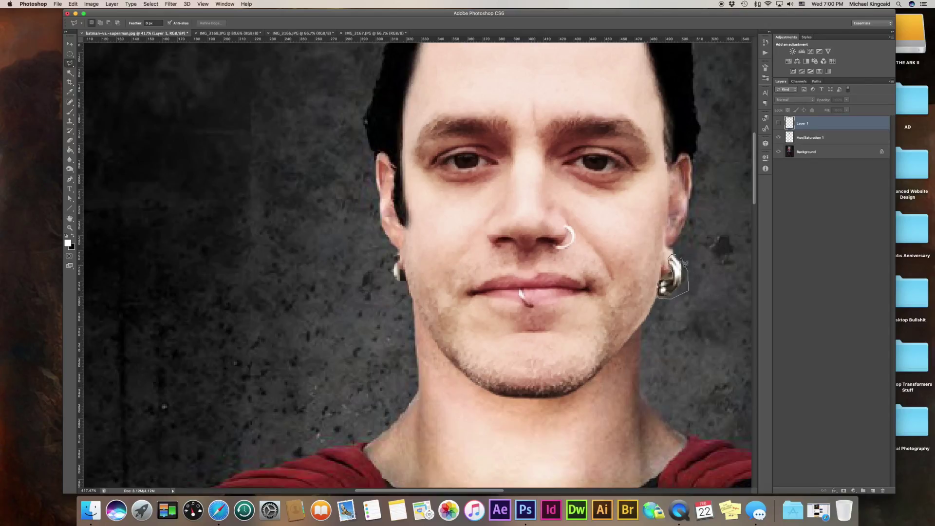
Cut the outlined earring on the picture's right side from the Hue/Saturation 1 layer onto a new layer and hide it.
{"action": "left_click", "coordinate": [804, 140]}
{"action": "key", "text": "super+x"}
{"action": "key", "text": "super+shift+v"}
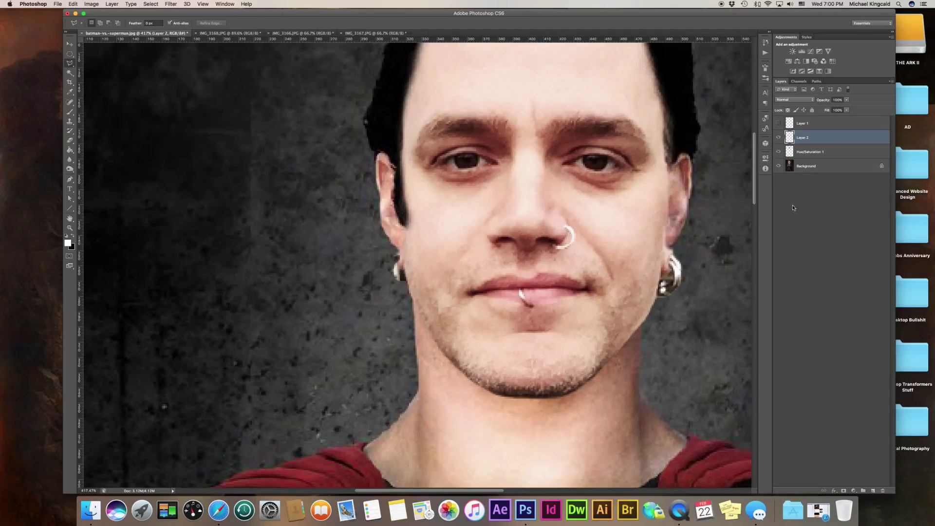
{"action": "left_click", "coordinate": [779, 138]}
Erase the leftover earring and earlobe remnants on both sides of the Hue/Saturation 1 layer.
{"action": "left_click", "coordinate": [70, 140]}
{"action": "left_click", "coordinate": [845, 153]}
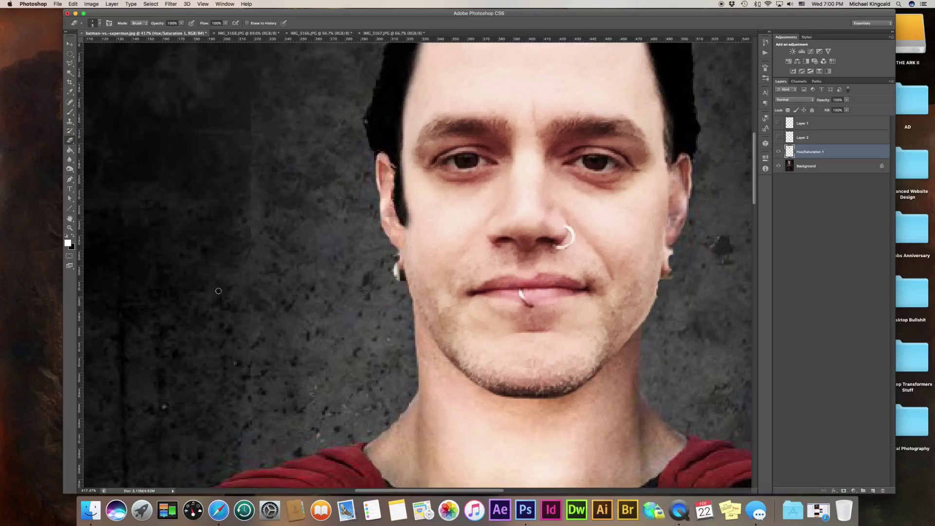
{"action": "key", "text": "bracketright"}
{"action": "key", "text": "bracketright"}
{"action": "key", "text": "bracketright"}
{"action": "key", "text": "bracketright"}
{"action": "mouse_move", "coordinate": [384, 272]}
{"action": "left_mouse_down"}
{"action": "mouse_move", "coordinate": [381, 287]}
{"action": "mouse_move", "coordinate": [372, 233]}
{"action": "mouse_move", "coordinate": [389, 307]}
{"action": "left_mouse_up"}
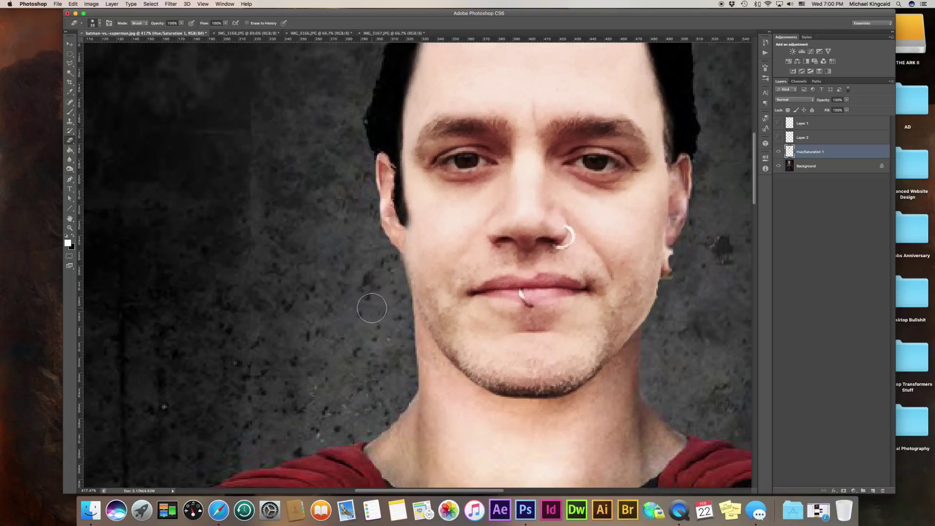
{"action": "mouse_move", "coordinate": [695, 273]}
{"action": "left_mouse_down"}
{"action": "mouse_move", "coordinate": [691, 244]}
{"action": "mouse_move", "coordinate": [686, 298]}
{"action": "mouse_move", "coordinate": [684, 285]}
{"action": "left_mouse_up"}
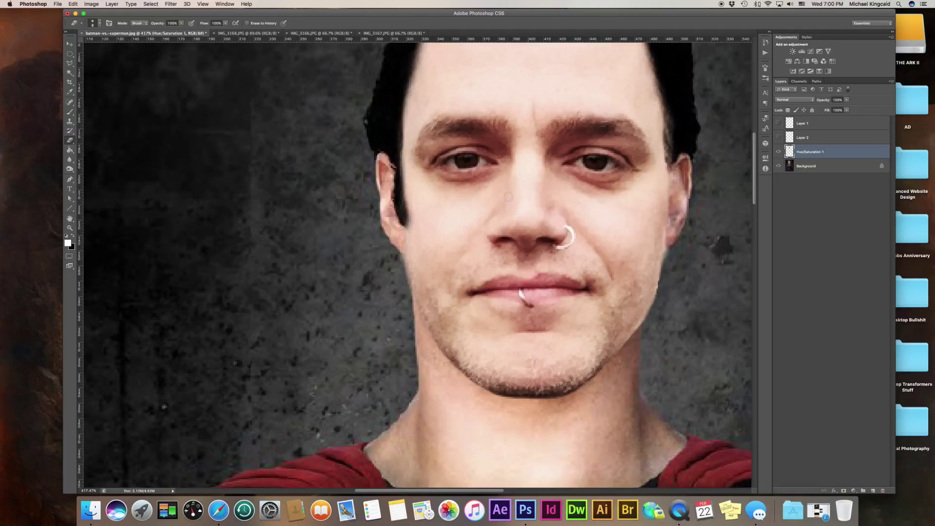
Narrow the head on the Hue/Saturation 1 layer to about 96% of its width with Free Transform.
{"action": "scroll", "coordinate": [514, 197], "scroll_direction": "down", "scroll_amount": 3}
{"action": "key", "text": "super+t"}
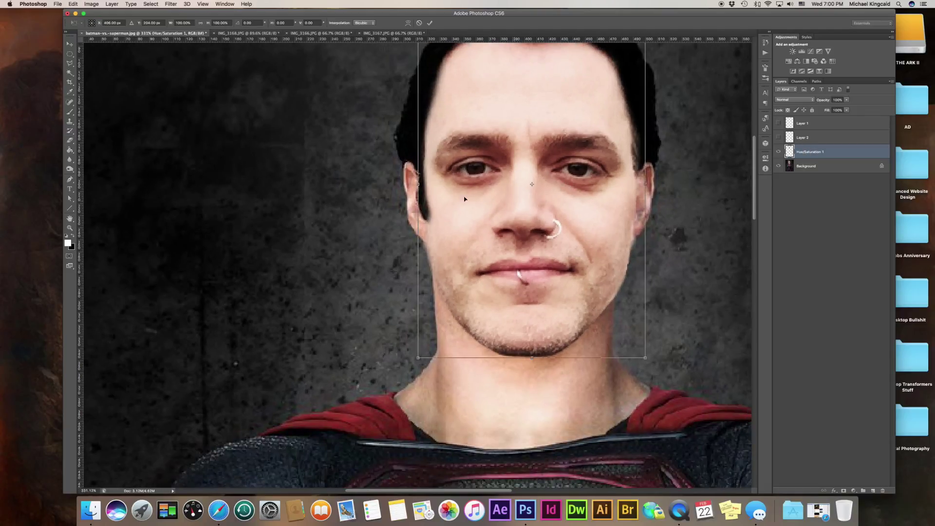
{"action": "left_click_drag", "start_coordinate": [418, 184], "coordinate": [422, 184]}
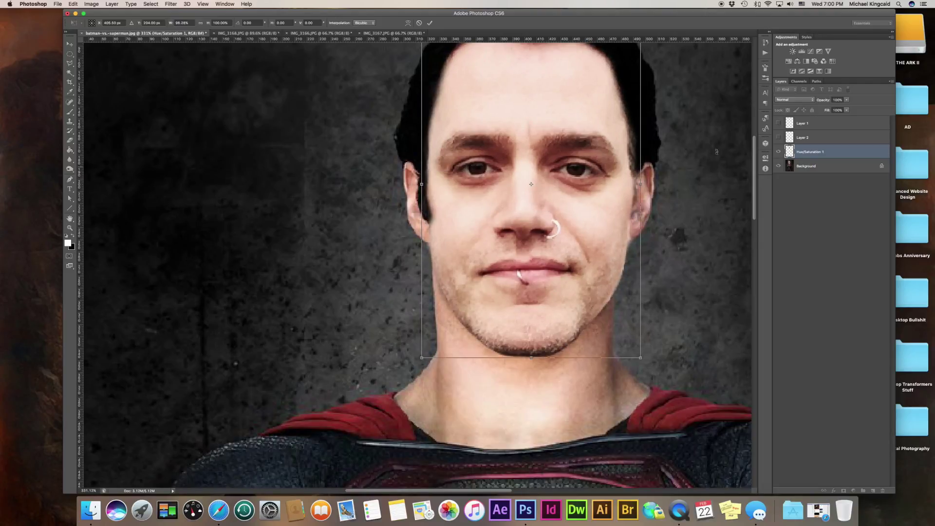
{"action": "key", "text": "Return"}
Set the head layer's opacity to 100% and erase its edge along the ear and cheek on the picture's right side.
{"action": "key", "text": "e"}
{"action": "left_click", "coordinate": [847, 99]}
{"action": "left_click_drag", "start_coordinate": [838, 110], "coordinate": [850, 108]}
{"action": "left_click_drag", "start_coordinate": [615, 211], "coordinate": [629, 254]}
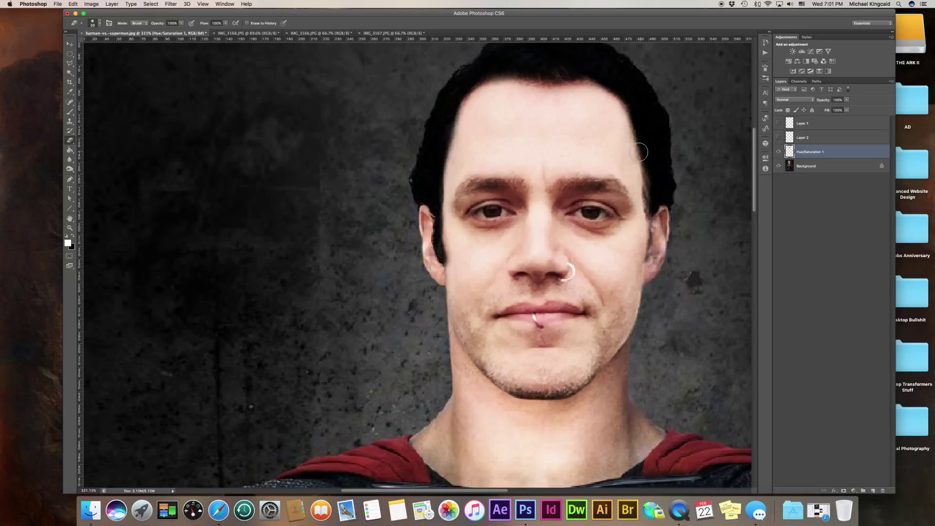
Enlarge the Eraser's brush and erase the forehead's upper edge on the picture's right side to reveal Superman's hairline.
{"action": "scroll", "coordinate": [639, 151], "scroll_direction": "up", "scroll_amount": 3}
{"action": "scroll", "coordinate": [640, 152], "scroll_direction": "right", "scroll_amount": 2}
{"action": "key", "text": "bracketright"}
{"action": "key", "text": "bracketright"}
{"action": "key", "text": "bracketright"}
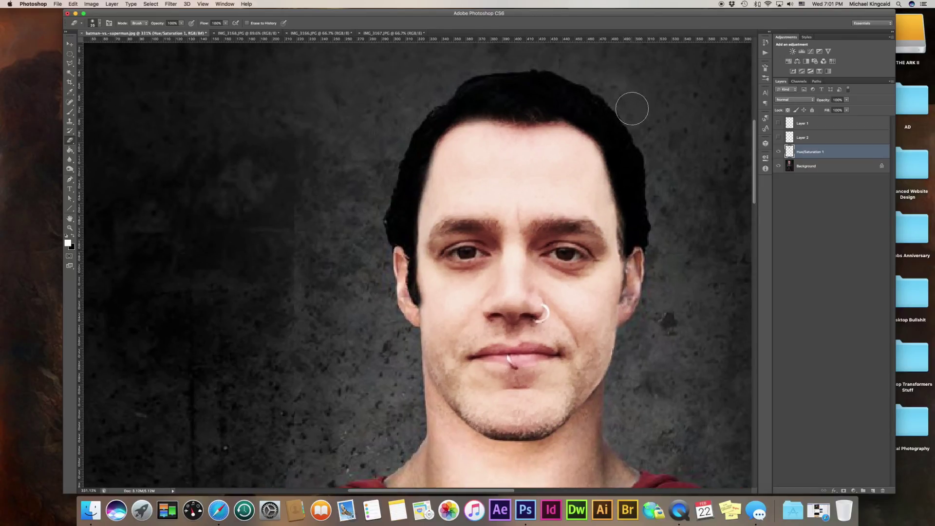
{"action": "mouse_move", "coordinate": [620, 113]}
{"action": "left_mouse_down"}
{"action": "mouse_move", "coordinate": [649, 146]}
{"action": "mouse_move", "coordinate": [640, 154]}
{"action": "mouse_move", "coordinate": [584, 105]}
{"action": "mouse_move", "coordinate": [499, 88]}
{"action": "mouse_move", "coordinate": [437, 96]}
{"action": "mouse_move", "coordinate": [411, 112]}
{"action": "mouse_move", "coordinate": [457, 95]}
{"action": "mouse_move", "coordinate": [398, 139]}
{"action": "mouse_move", "coordinate": [421, 113]}
{"action": "mouse_move", "coordinate": [498, 97]}
{"action": "mouse_move", "coordinate": [620, 110]}
{"action": "mouse_move", "coordinate": [484, 93]}
{"action": "mouse_move", "coordinate": [422, 103]}
{"action": "mouse_move", "coordinate": [502, 100]}
{"action": "mouse_move", "coordinate": [604, 121]}
{"action": "mouse_move", "coordinate": [501, 98]}
{"action": "mouse_move", "coordinate": [449, 105]}
{"action": "mouse_move", "coordinate": [408, 133]}
{"action": "mouse_move", "coordinate": [459, 102]}
{"action": "mouse_move", "coordinate": [510, 104]}
{"action": "mouse_move", "coordinate": [458, 99]}
{"action": "mouse_move", "coordinate": [396, 133]}
{"action": "mouse_move", "coordinate": [393, 156]}
{"action": "mouse_move", "coordinate": [440, 105]}
{"action": "mouse_move", "coordinate": [482, 98]}
{"action": "mouse_move", "coordinate": [594, 119]}
{"action": "mouse_move", "coordinate": [552, 119]}
{"action": "mouse_move", "coordinate": [595, 123]}
{"action": "mouse_move", "coordinate": [624, 149]}
{"action": "mouse_move", "coordinate": [615, 131]}
{"action": "mouse_move", "coordinate": [623, 125]}
{"action": "mouse_move", "coordinate": [570, 180]}
{"action": "left_mouse_up"}
{"action": "key", "text": "bracketright"}
{"action": "key", "text": "bracketright"}
{"action": "key", "text": "bracketright"}
{"action": "key", "text": "bracketright"}
{"action": "key", "text": "bracketright"}
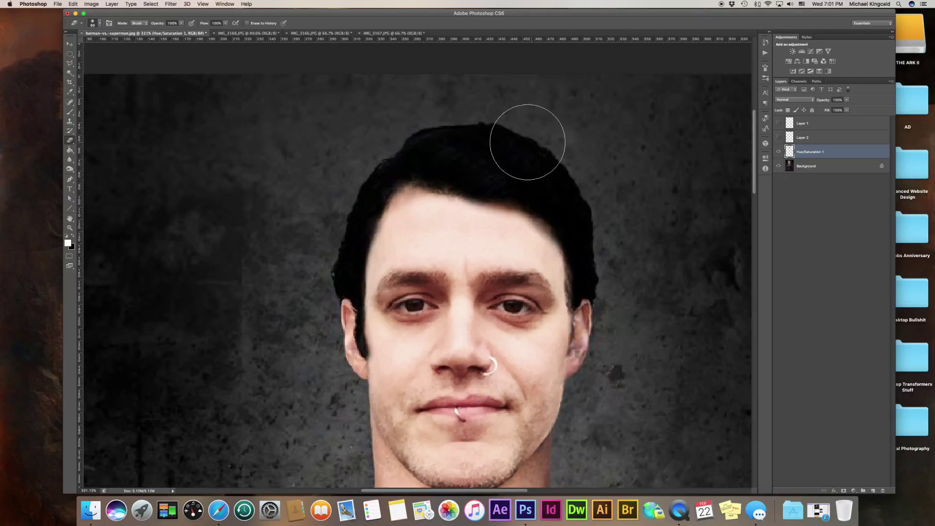
Erase along the upper hairline and the temple edges of the Hue/Saturation 1 head layer with a large soft brush.
{"action": "mouse_move", "coordinate": [426, 120]}
{"action": "left_mouse_down"}
{"action": "mouse_move", "coordinate": [457, 134]}
{"action": "mouse_move", "coordinate": [559, 131]}
{"action": "mouse_move", "coordinate": [609, 182]}
{"action": "mouse_move", "coordinate": [620, 180]}
{"action": "left_mouse_up"}
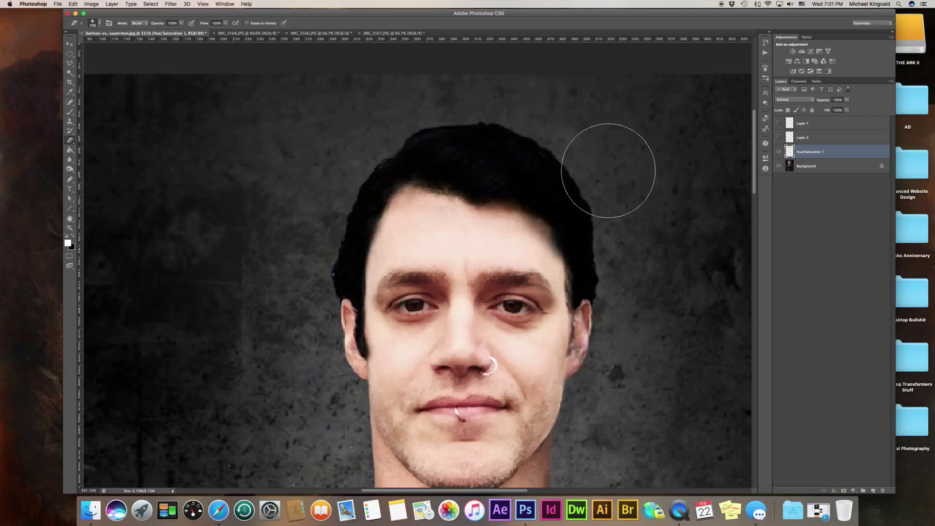
{"action": "left_click_drag", "start_coordinate": [312, 188], "coordinate": [311, 197]}
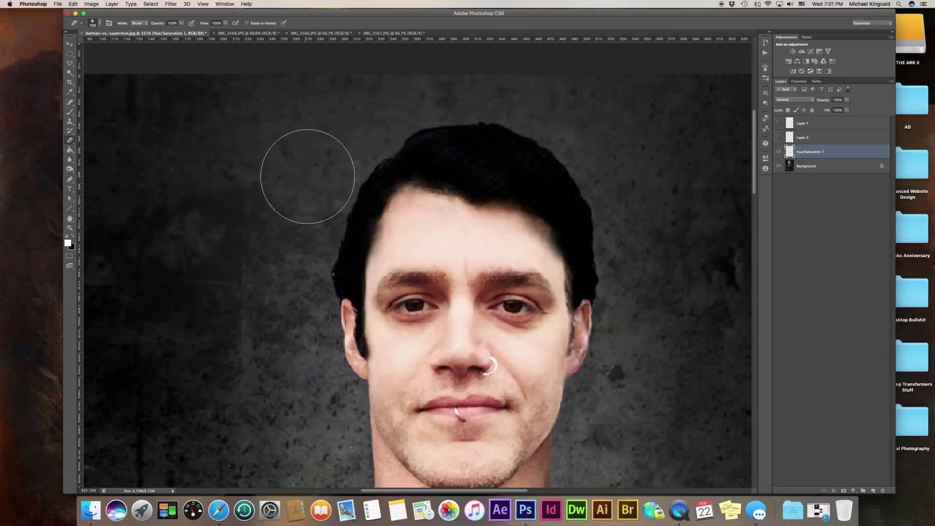
{"action": "key", "text": "bracketright"}
{"action": "key", "text": "bracketleft"}
{"action": "key", "text": "bracketleft"}
{"action": "key", "text": "bracketleft"}
{"action": "key", "text": "bracketleft"}
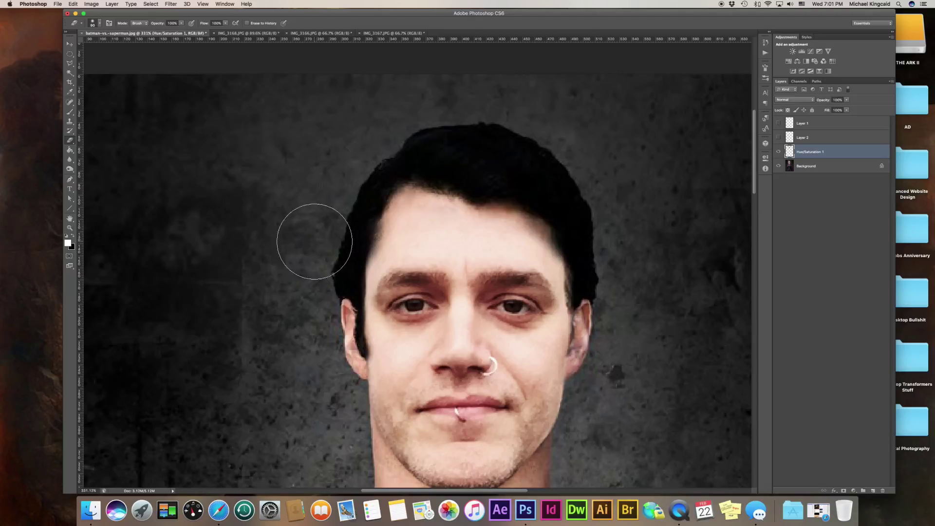
Lower the head layer's opacity to 40% and erase it over Superman's sideburn on the picture's right side with a smaller brush.
{"action": "left_click", "coordinate": [846, 100]}
{"action": "left_click_drag", "start_coordinate": [839, 109], "coordinate": [826, 109]}
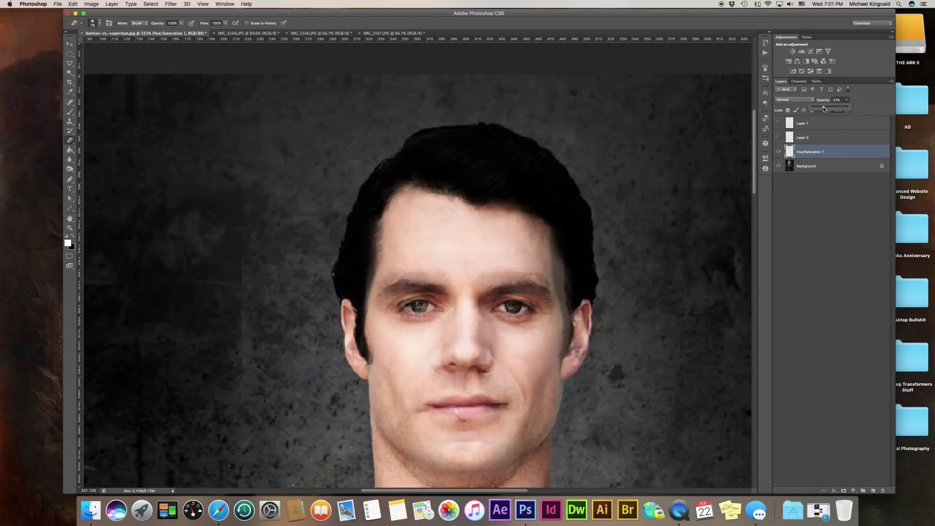
{"action": "scroll", "coordinate": [610, 271], "scroll_direction": "up", "scroll_amount": 3}
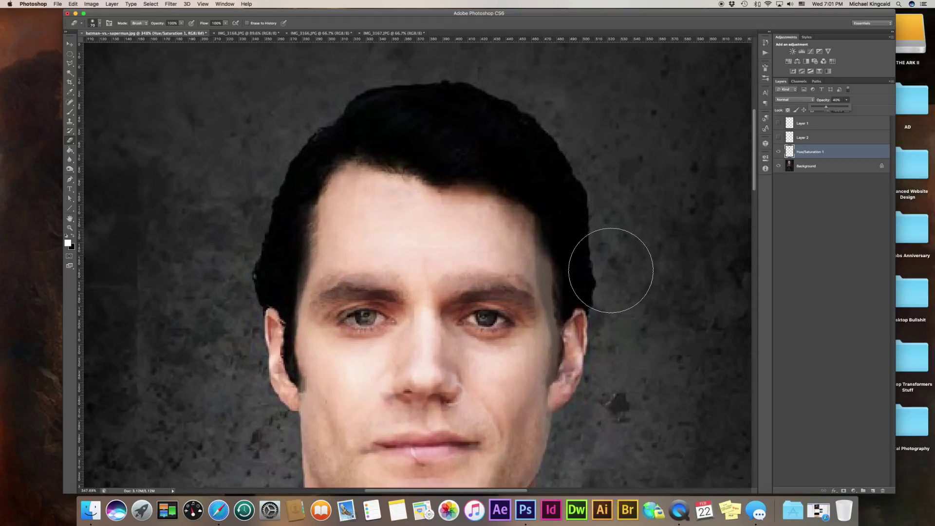
{"action": "left_click_drag", "start_coordinate": [552, 272], "coordinate": [605, 209]}
{"action": "key", "text": "bracketleft"}
{"action": "key", "text": "bracketleft"}
{"action": "key", "text": "bracketleft"}
{"action": "key", "text": "bracketleft"}
{"action": "key", "text": "bracketleft"}
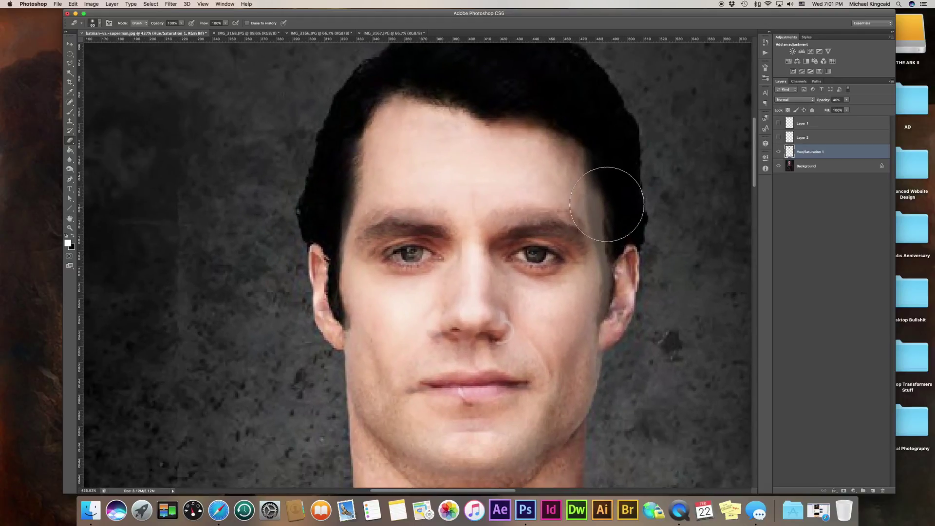
{"action": "key", "text": "bracketleft"}
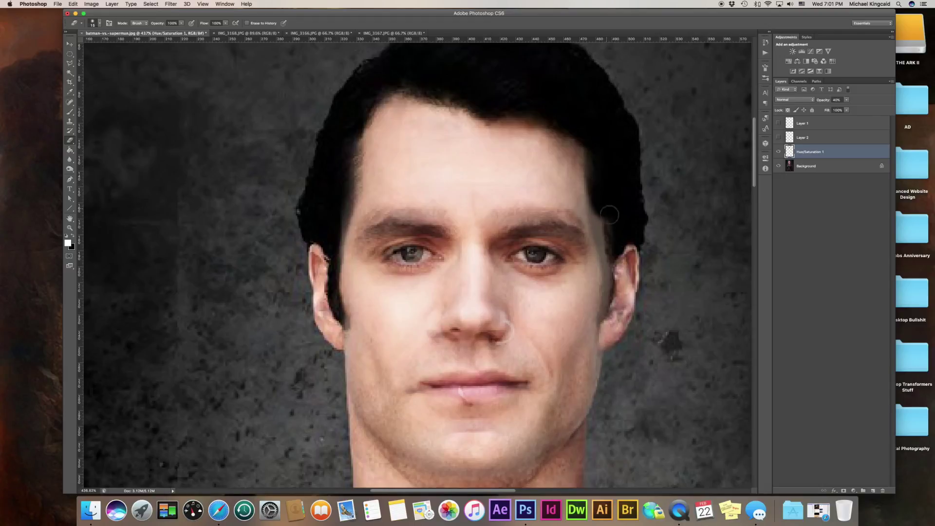
{"action": "left_click_drag", "start_coordinate": [615, 229], "coordinate": [622, 283]}
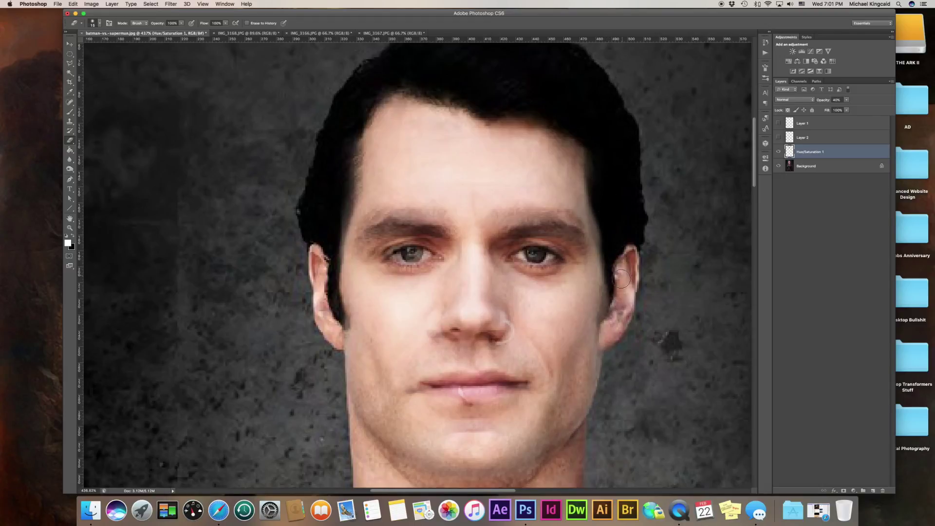
Enlarge the Eraser's brush and clean the head layer's edges along the right-hand hairline and the left-hand sideburn and ear.
{"action": "key", "text": "bracketright"}
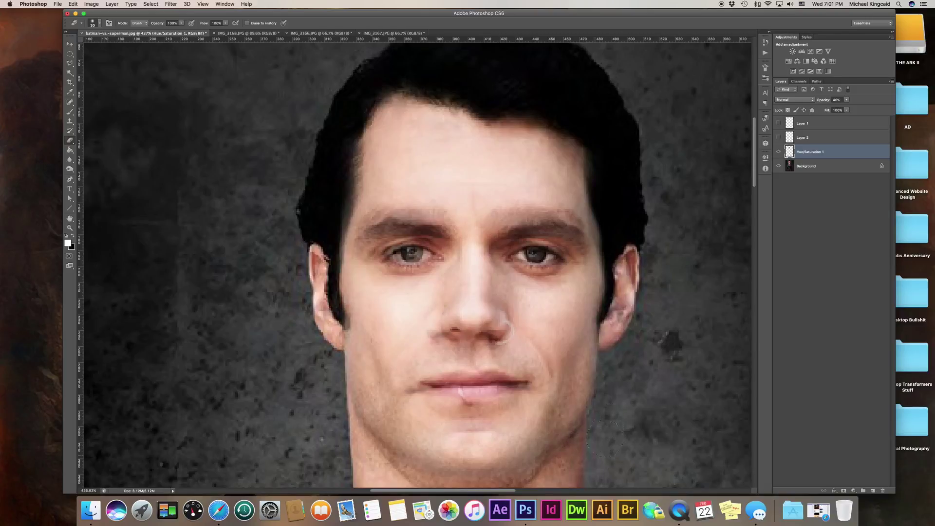
{"action": "mouse_move", "coordinate": [624, 331]}
{"action": "left_mouse_down"}
{"action": "mouse_move", "coordinate": [627, 224]}
{"action": "mouse_move", "coordinate": [625, 237]}
{"action": "mouse_move", "coordinate": [596, 122]}
{"action": "left_mouse_up"}
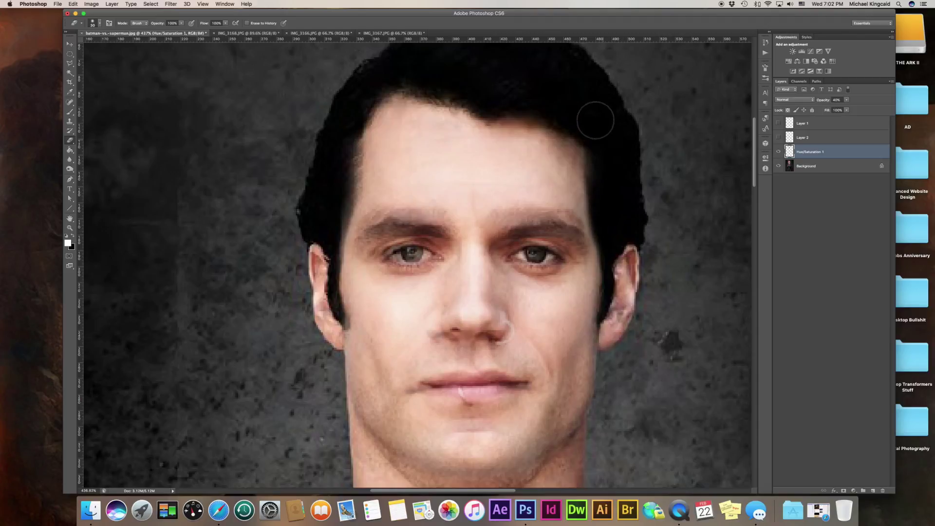
{"action": "left_click_drag", "start_coordinate": [328, 132], "coordinate": [309, 275]}
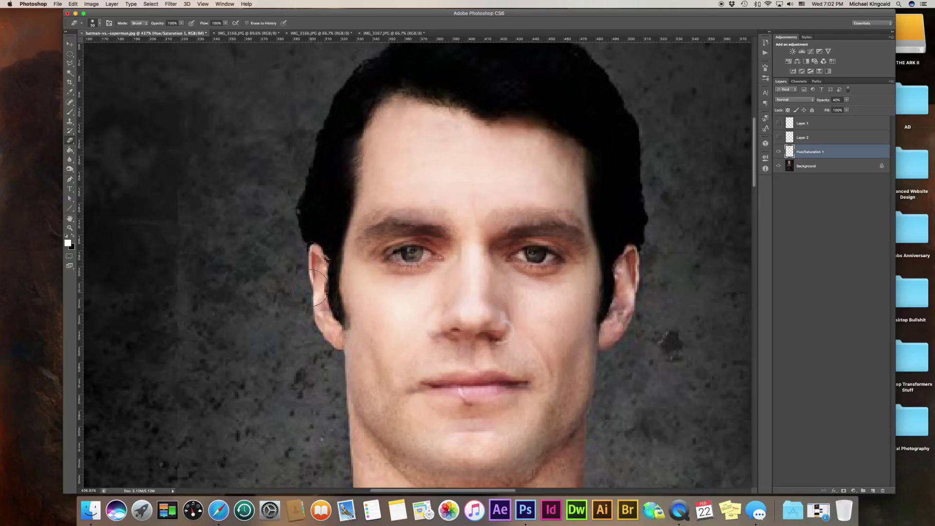
{"action": "left_click_drag", "start_coordinate": [318, 322], "coordinate": [324, 361]}
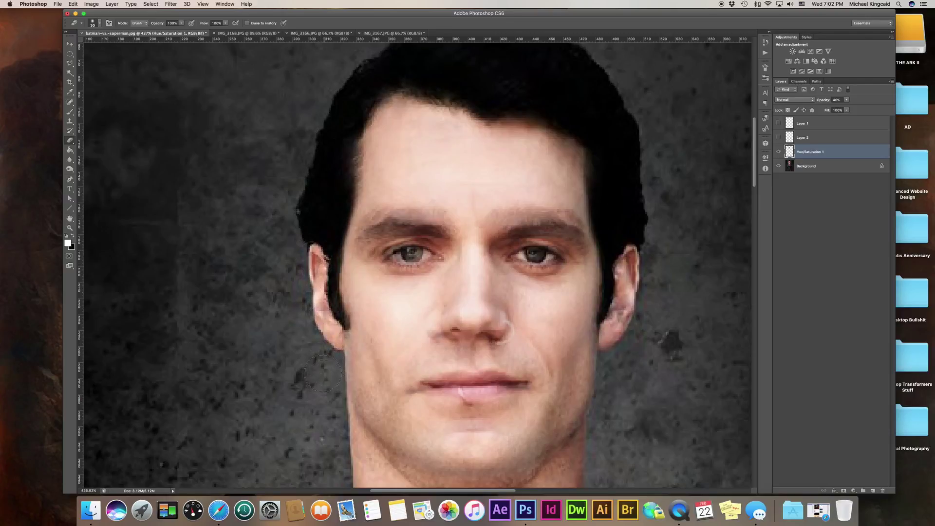
{"action": "left_click_drag", "start_coordinate": [317, 384], "coordinate": [322, 277]}
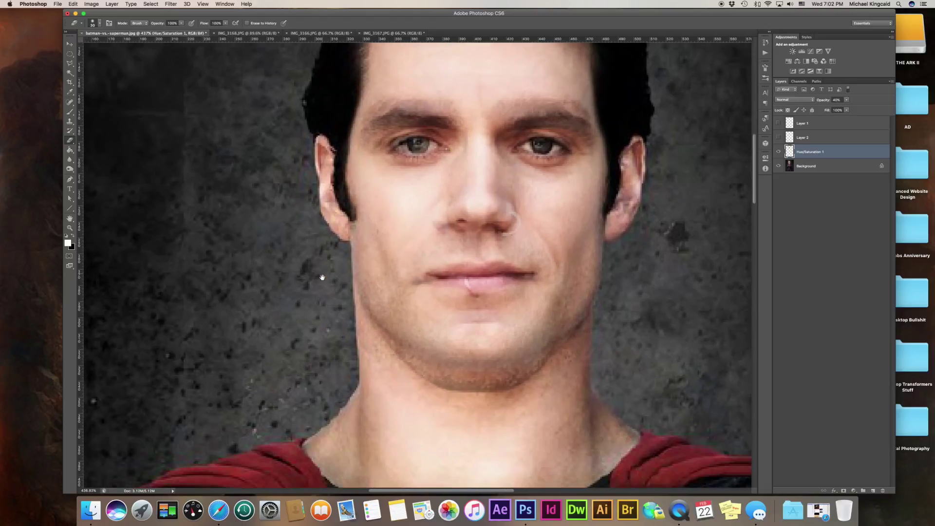
Restore the head layer's opacity to 100% and check the blend with the hair and neck.
{"action": "left_click", "coordinate": [846, 99]}
{"action": "scroll", "coordinate": [613, 156], "scroll_direction": "down", "scroll_amount": 5}
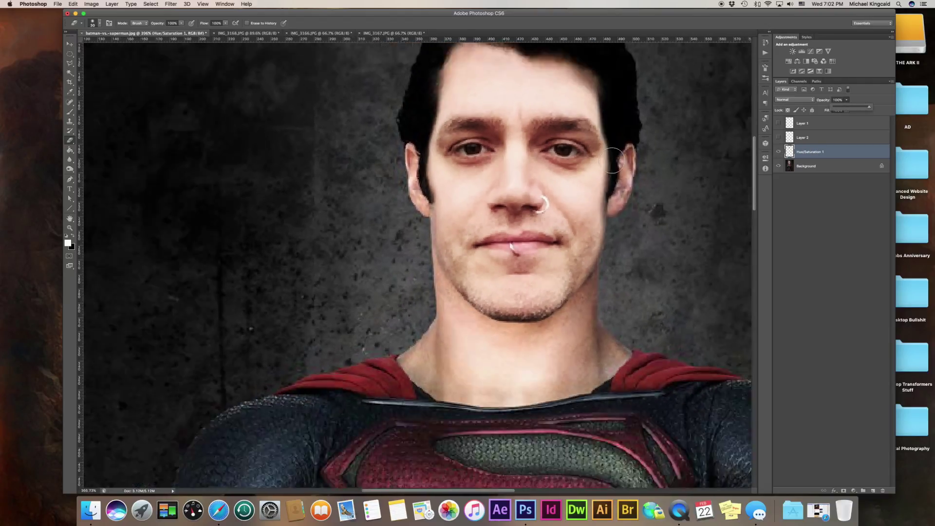
{"action": "scroll", "coordinate": [613, 155], "scroll_direction": "down", "scroll_amount": 4}
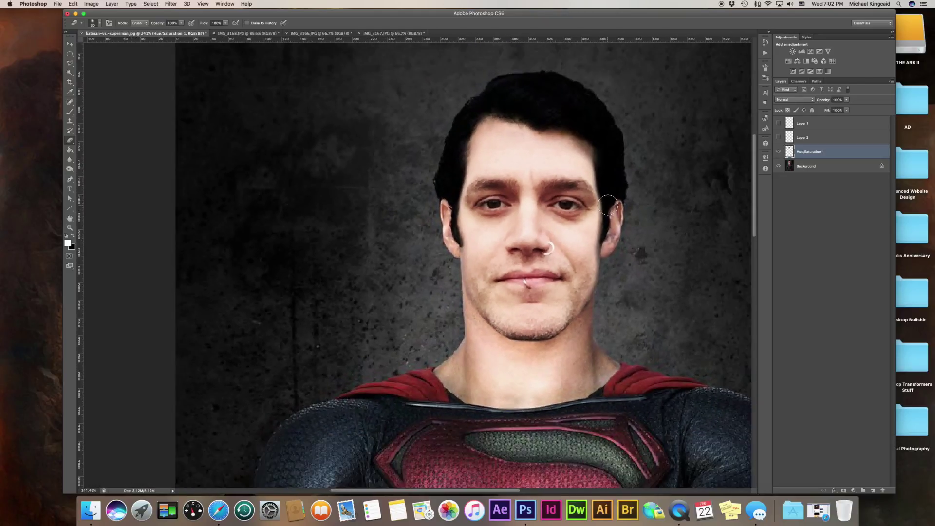
{"action": "scroll", "coordinate": [628, 200], "scroll_direction": "up", "scroll_amount": 3}
Load the head layer's outline as a selection and add a Color Balance adjustment layer masked to it.
{"action": "left_click", "coordinate": [789, 155], "text": "super"}
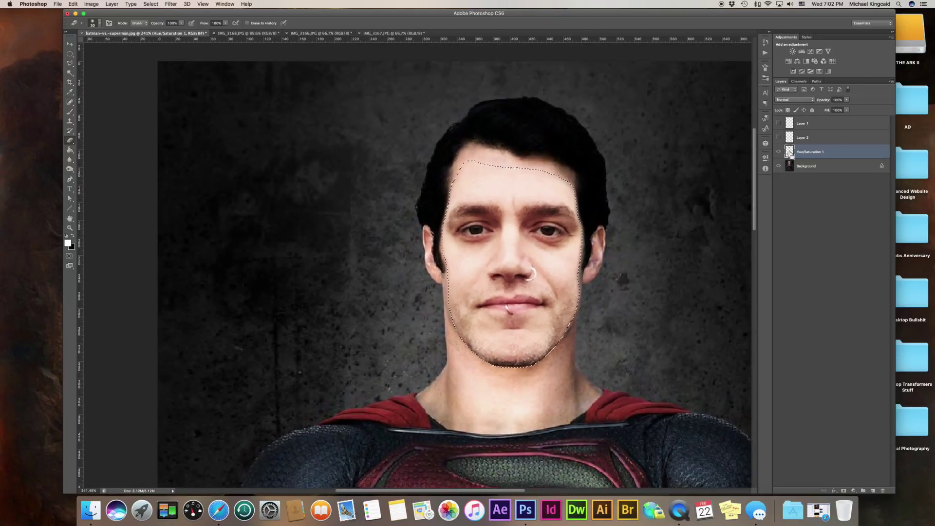
{"action": "left_click", "coordinate": [801, 62]}
{"action": "scroll", "coordinate": [471, 193], "scroll_direction": "right", "scroll_amount": 5}
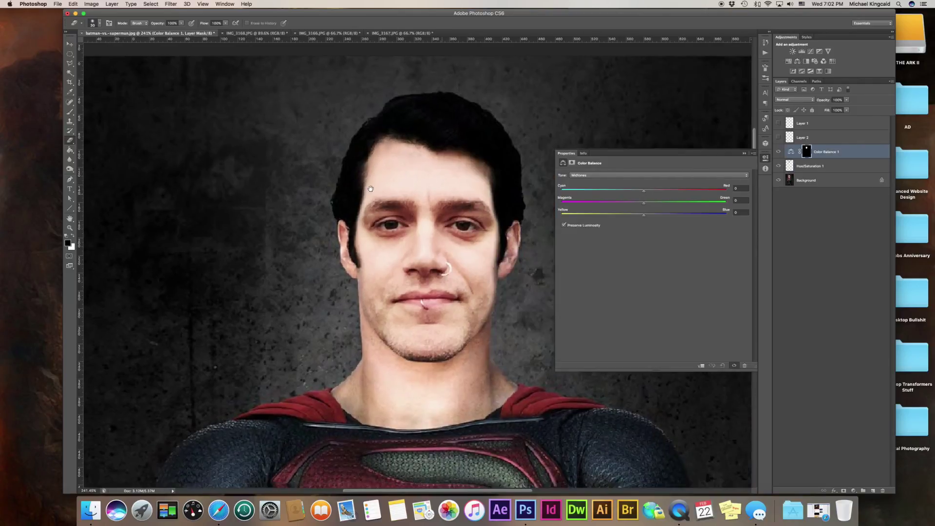
Shift the Color Balance midtones toward red and yellow, and merge the adjustment with the Hue/Saturation 1 layer.
{"action": "left_click_drag", "start_coordinate": [646, 192], "coordinate": [652, 192]}
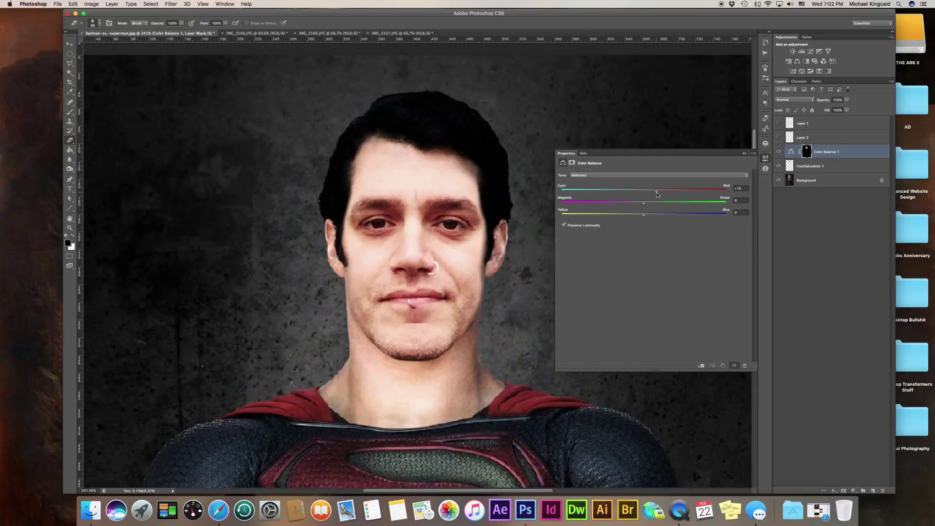
{"action": "left_click_drag", "start_coordinate": [654, 194], "coordinate": [635, 217]}
{"action": "left_click", "coordinate": [816, 167], "text": "shift"}
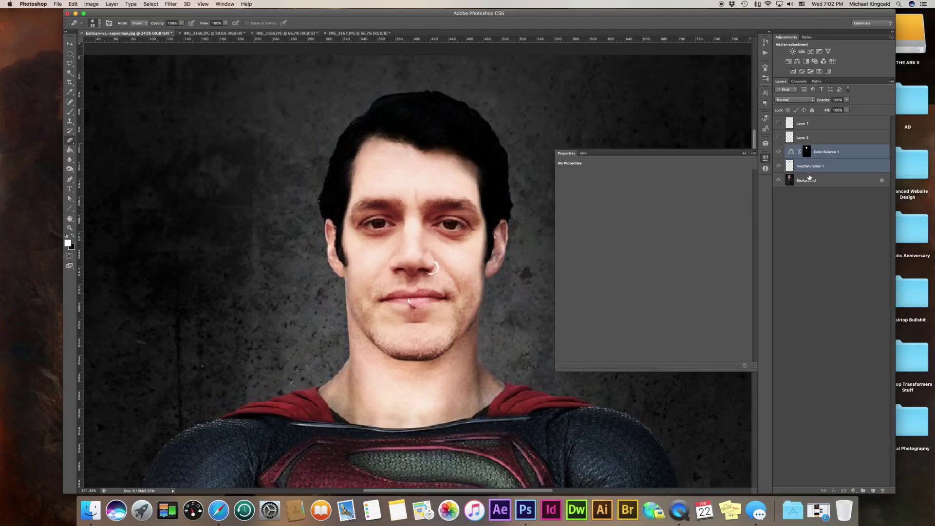
{"action": "key", "text": "super+e"}
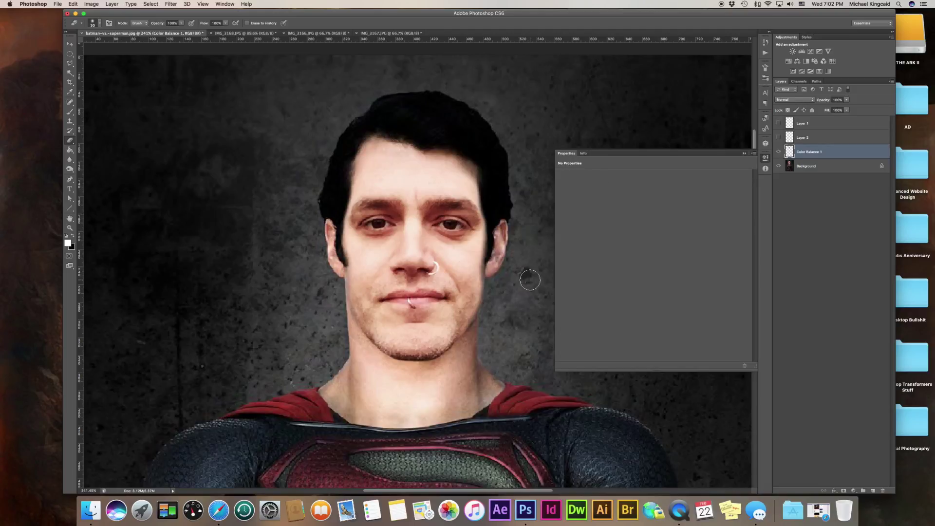
{"action": "key", "text": "bracketright"}
{"action": "key", "text": "bracketright"}
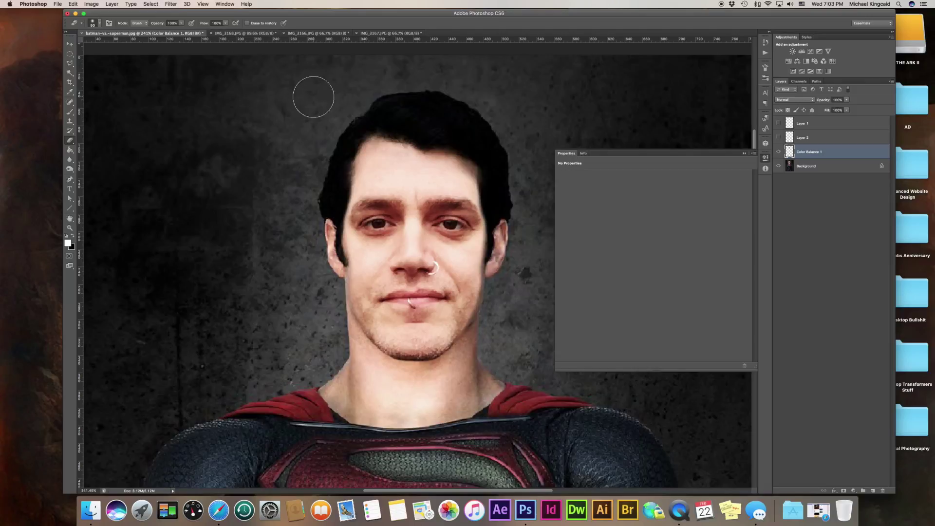
{"action": "left_click_drag", "start_coordinate": [310, 94], "coordinate": [289, 159]}
{"action": "key", "text": "bracketright"}
{"action": "key", "text": "bracketright"}
{"action": "key", "text": "bracketright"}
{"action": "key", "text": "bracketleft"}
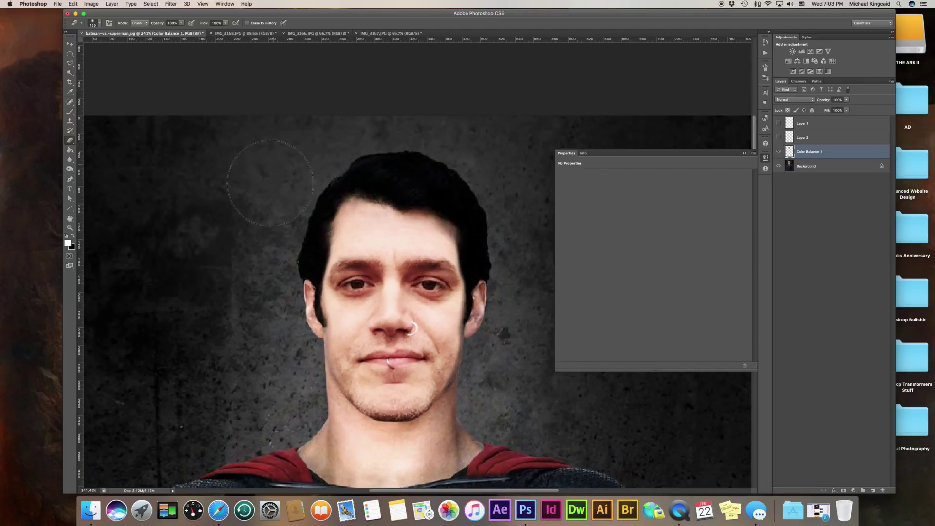
{"action": "key", "text": "bracketright"}
{"action": "key", "text": "bracketright"}
{"action": "key", "text": "bracketright"}
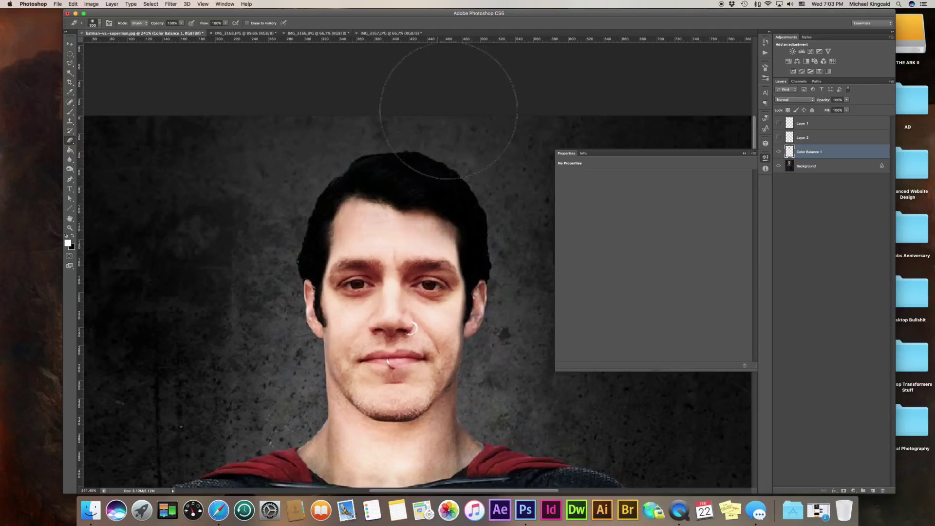
{"action": "key", "text": "bracketleft"}
{"action": "key", "text": "bracketleft"}
{"action": "key", "text": "bracketleft"}
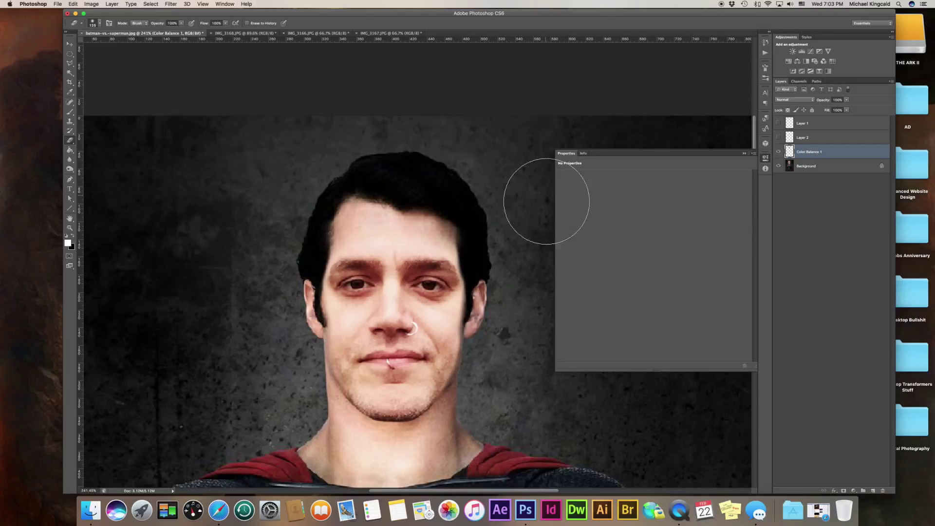
{"action": "left_click", "coordinate": [846, 100]}
{"action": "mouse_move", "coordinate": [849, 107]}
{"action": "left_mouse_down"}
{"action": "mouse_move", "coordinate": [831, 110]}
{"action": "mouse_move", "coordinate": [854, 104]}
{"action": "left_mouse_up"}
Show the two hidden earring layers, Layer 2 and Layer 1.
{"action": "left_click", "coordinate": [778, 138]}
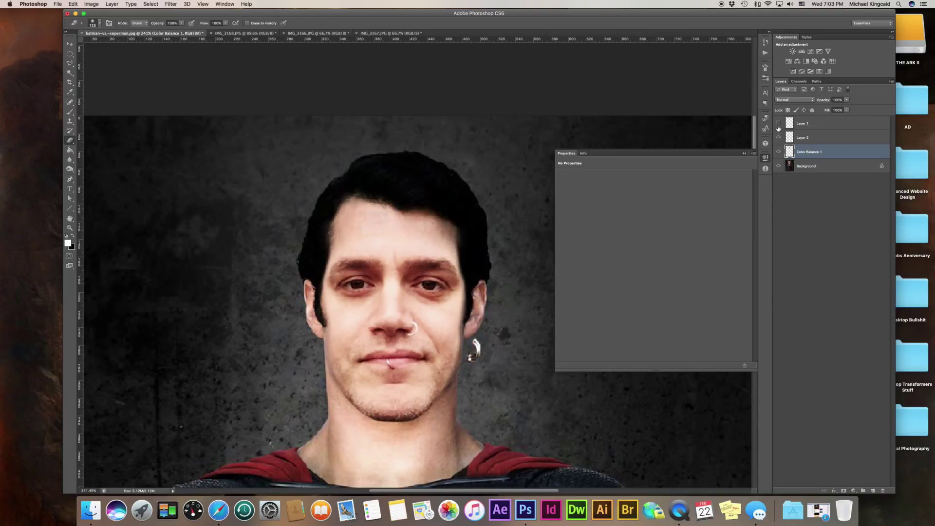
{"action": "scroll", "coordinate": [324, 343], "scroll_direction": "up", "scroll_amount": 3}
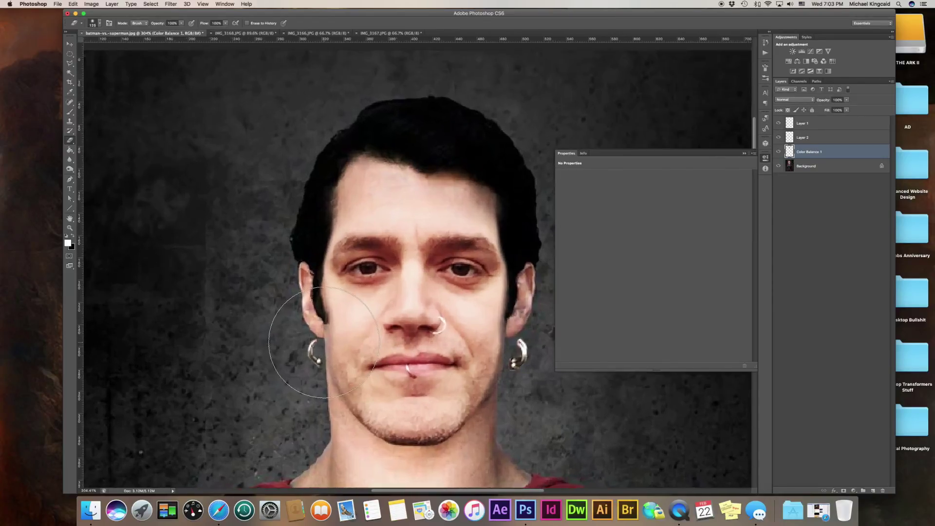
{"action": "scroll", "coordinate": [323, 342], "scroll_direction": "up", "scroll_amount": 3}
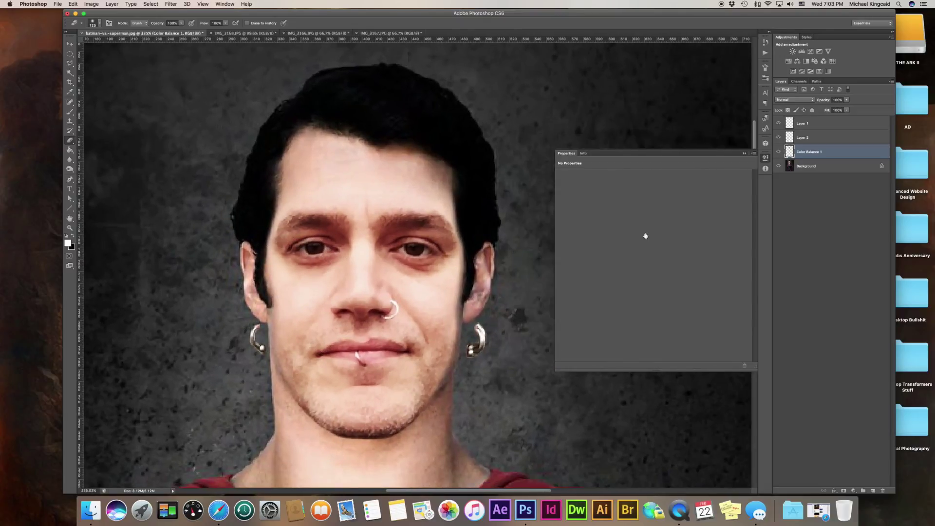
Move the Layer 2 earring up and slightly left so it hangs from the earlobe on the picture's right side.
{"action": "left_click", "coordinate": [801, 138]}
{"action": "key", "text": "v"}
{"action": "key", "text": "shift+Up"}
{"action": "key", "text": "shift+Up"}
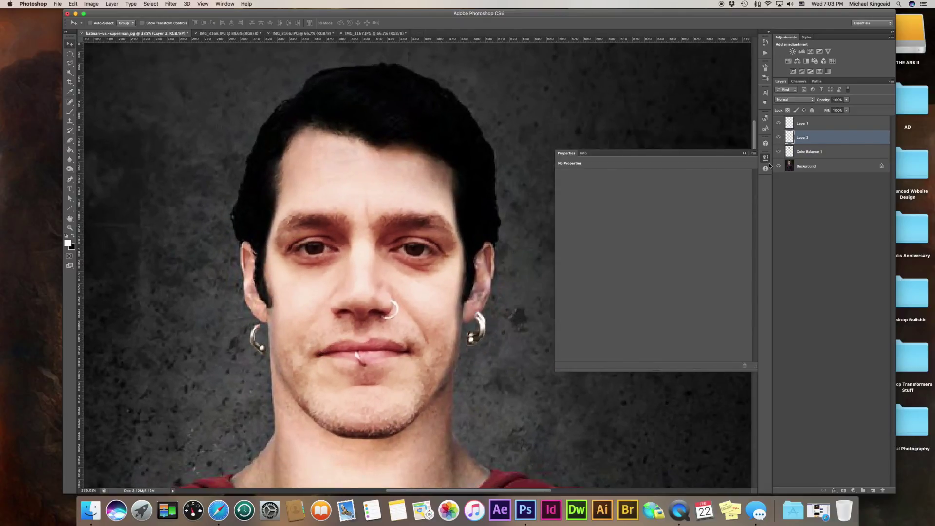
{"action": "key", "text": "shift+Down"}
{"action": "key", "text": "Left"}
{"action": "key", "text": "Left"}
{"action": "key", "text": "Left"}
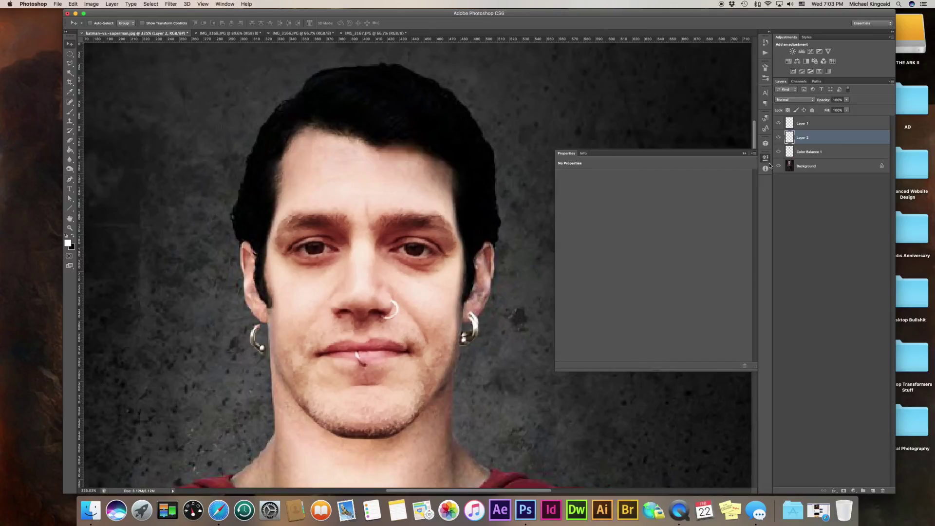
{"action": "key", "text": "Right"}
{"action": "left_click_drag", "start_coordinate": [839, 154], "coordinate": [840, 158]}
{"action": "key", "text": "super+z"}
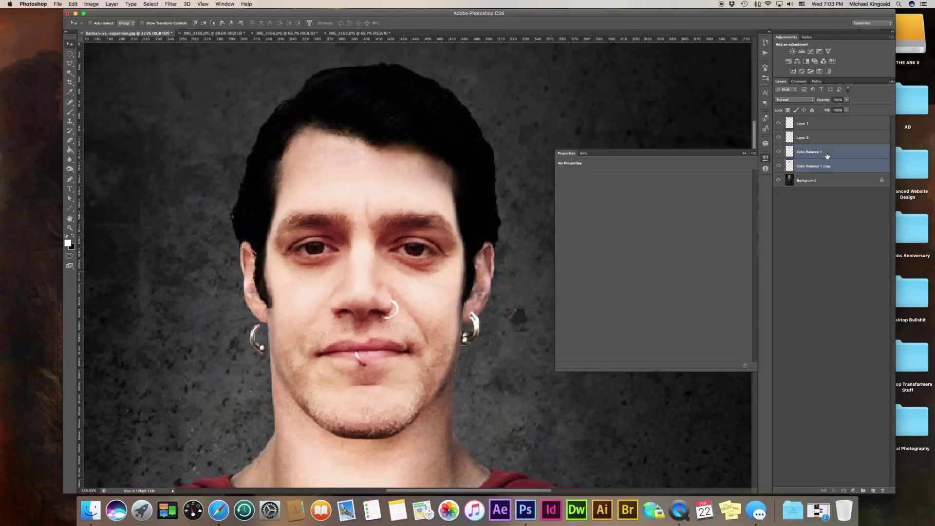
{"action": "left_click", "coordinate": [779, 152]}
{"action": "left_click", "coordinate": [780, 152]}
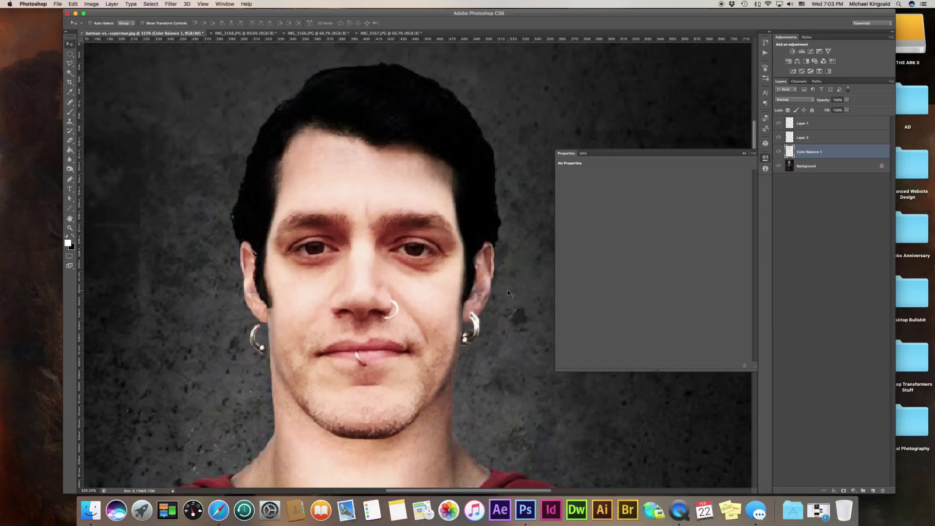
Nudge the Layer 1 earring up and slightly right onto the earlobe on the picture's left side.
{"action": "left_click", "coordinate": [839, 139]}
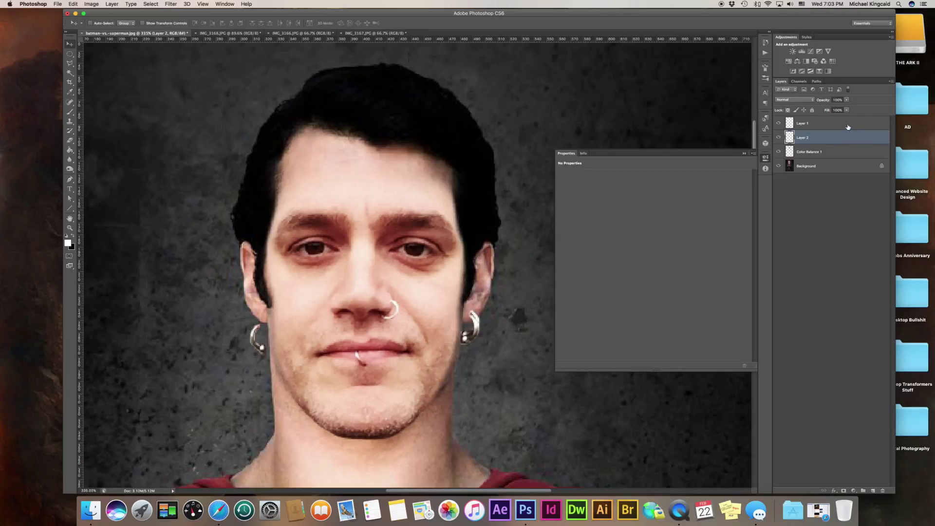
{"action": "left_click", "coordinate": [847, 126]}
{"action": "key", "text": "Up"}
{"action": "key", "text": "Up"}
{"action": "key", "text": "Up"}
{"action": "key", "text": "Up"}
{"action": "key", "text": "Up"}
{"action": "key", "text": "Up"}
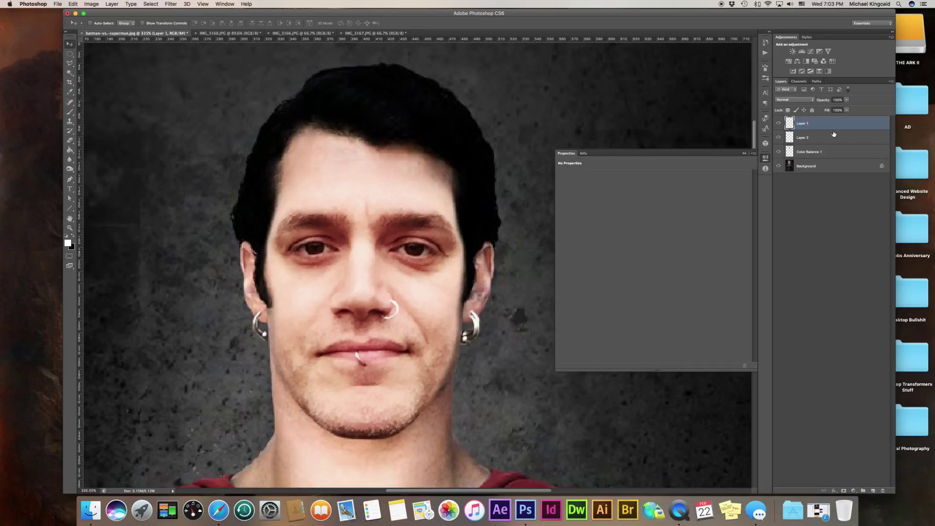
Close the Properties panel to clear the canvas and view the head with both earrings.
{"action": "scroll", "coordinate": [432, 270], "scroll_direction": "down", "scroll_amount": 3}
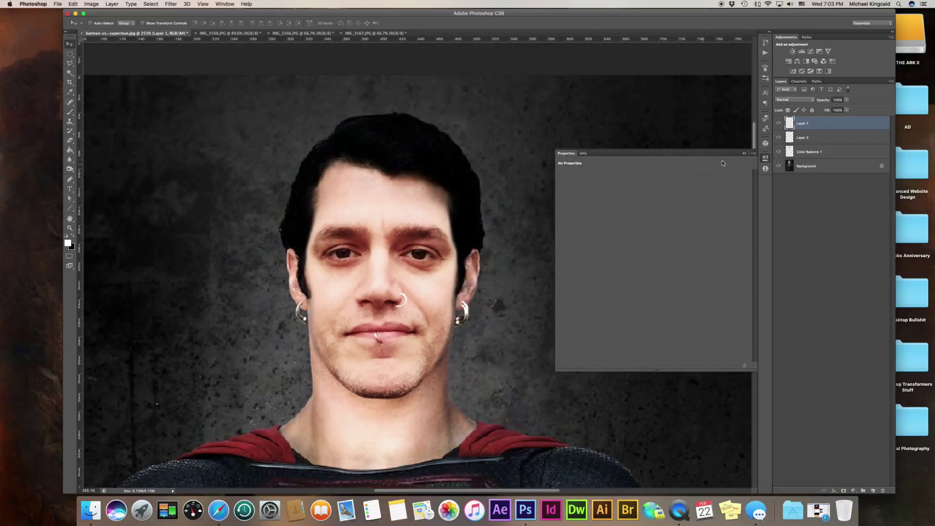
{"action": "left_click", "coordinate": [765, 160]}
{"action": "scroll", "coordinate": [518, 205], "scroll_direction": "down", "scroll_amount": 3}
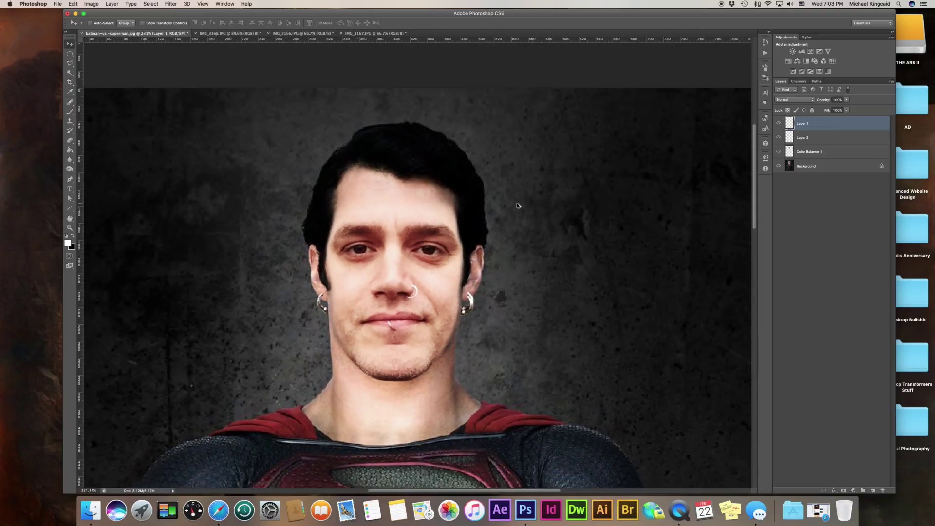
Add a Hue/Saturation adjustment masked to the head above the head and earring layers, with the saturation lowered slightly.
{"action": "scroll", "coordinate": [518, 205], "scroll_direction": "down", "scroll_amount": 4}
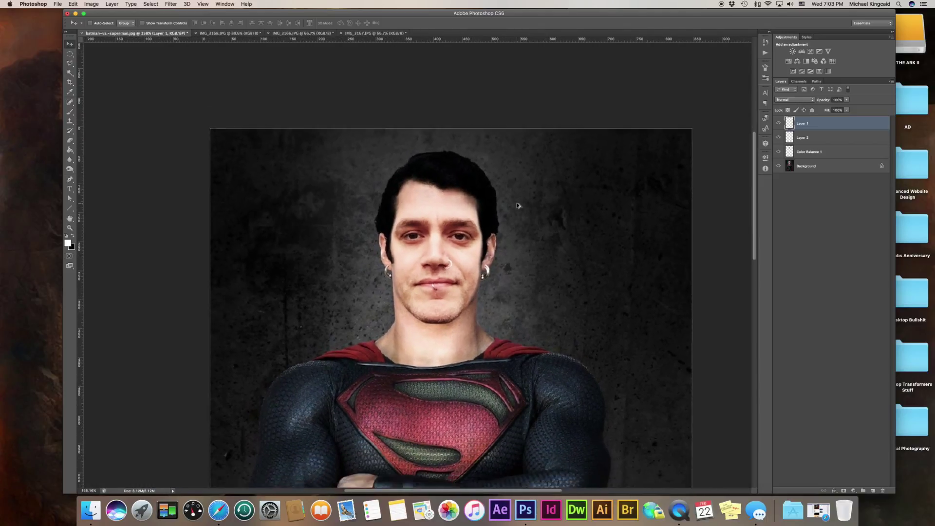
{"action": "scroll", "coordinate": [518, 205], "scroll_direction": "down", "scroll_amount": 2}
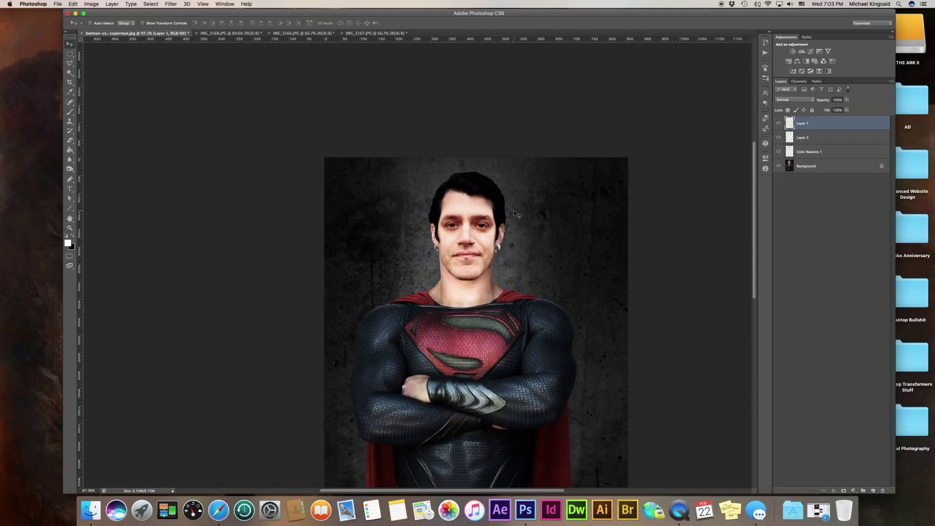
{"action": "scroll", "coordinate": [517, 215], "scroll_direction": "down", "scroll_amount": 1}
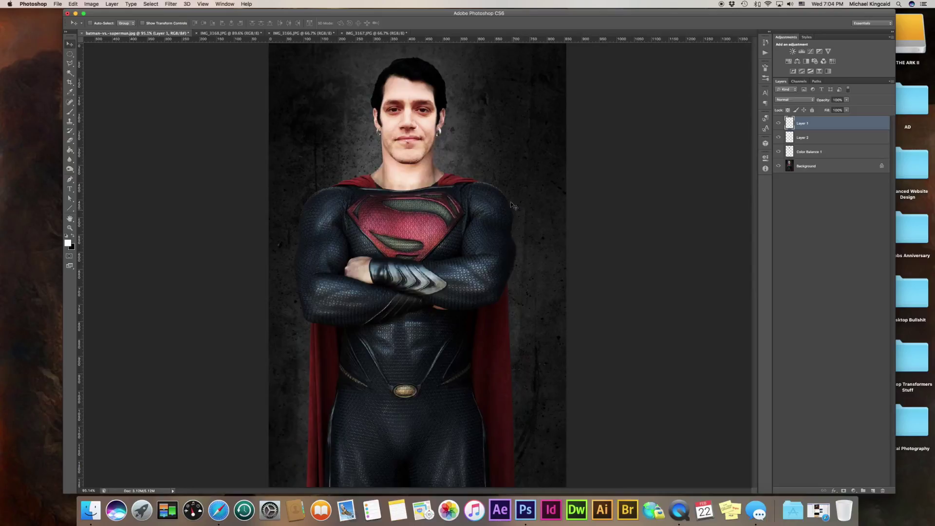
{"action": "scroll", "coordinate": [432, 76], "scroll_direction": "up", "scroll_amount": 3}
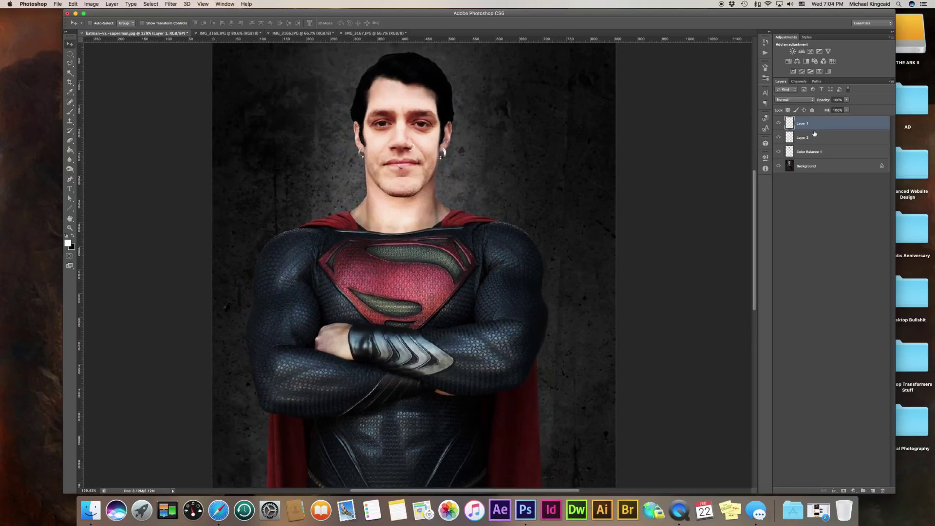
{"action": "left_click", "coordinate": [799, 152]}
{"action": "left_click", "coordinate": [803, 126], "text": "shift"}
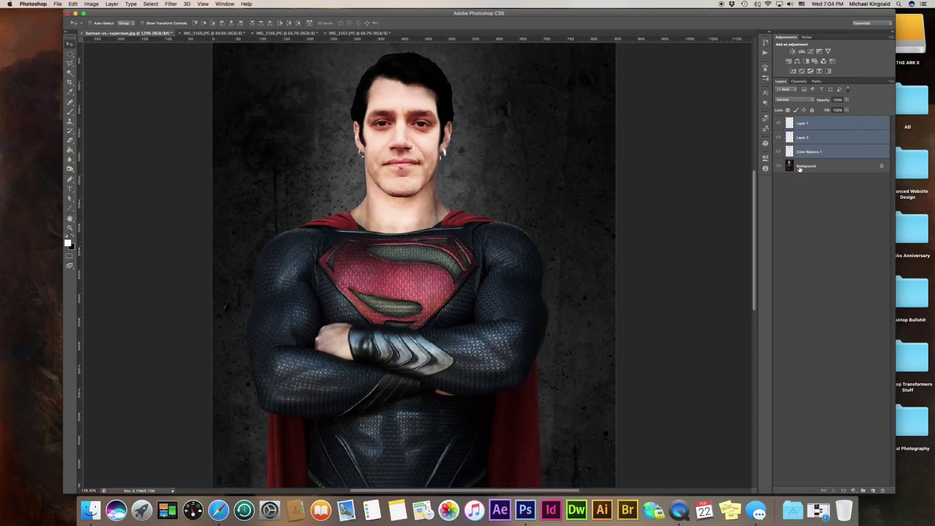
{"action": "left_click", "coordinate": [788, 61]}
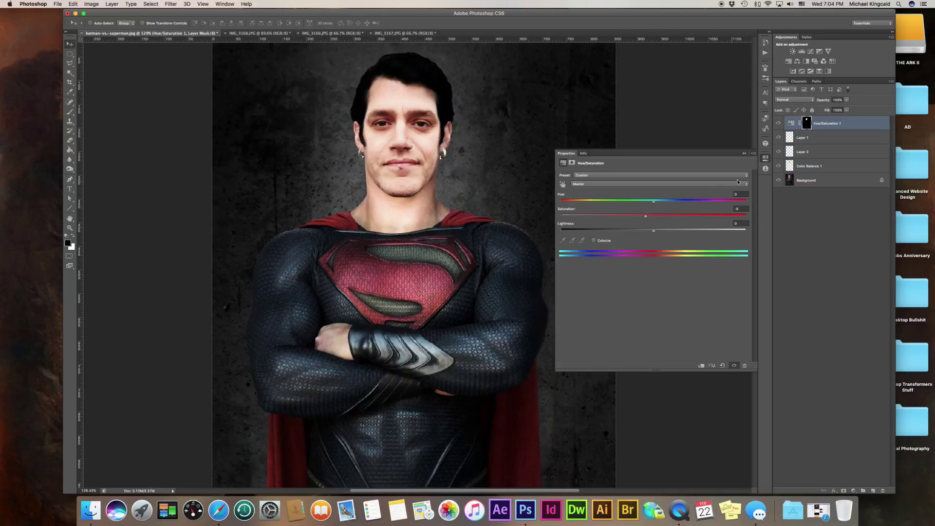
Merge the Hue/Saturation adjustment, both earring layers and the head layer, and toggle the merged layer's visibility to compare with the original.
{"action": "left_click", "coordinate": [823, 166]}
{"action": "left_click", "coordinate": [828, 125], "text": "shift"}
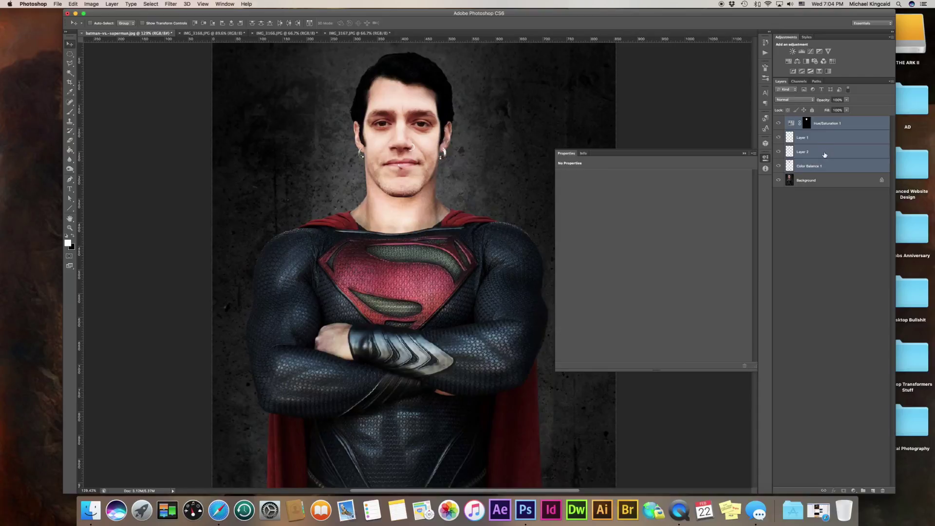
{"action": "key", "text": "super+e"}
{"action": "scroll", "coordinate": [494, 146], "scroll_direction": "down", "scroll_amount": 1}
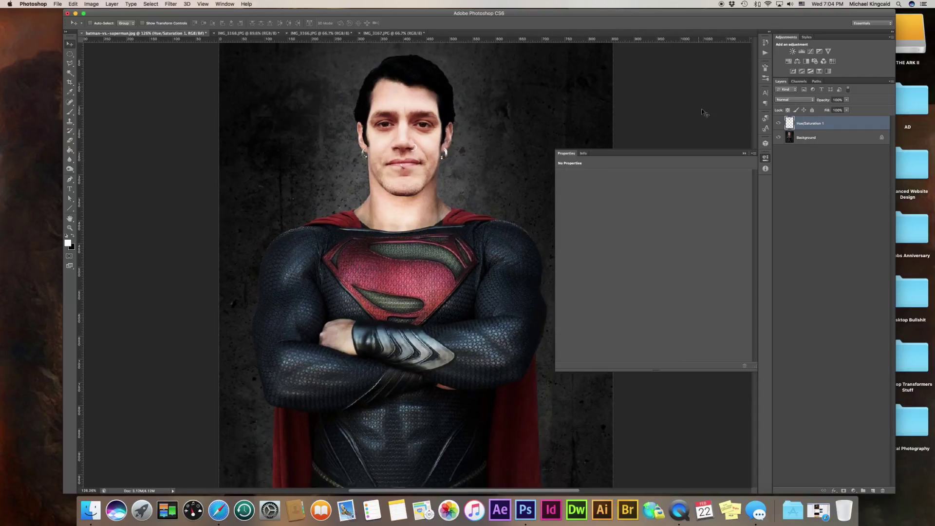
{"action": "left_click", "coordinate": [779, 123]}
{"action": "left_click", "coordinate": [780, 123]}
{"action": "scroll", "coordinate": [457, 113], "scroll_direction": "up", "scroll_amount": 4}
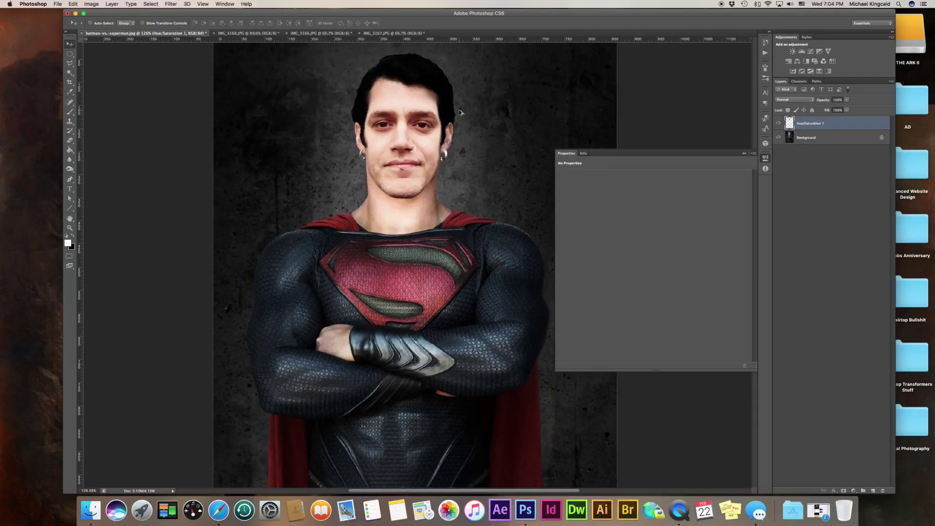
{"action": "scroll", "coordinate": [455, 122], "scroll_direction": "up", "scroll_amount": 5}
{"action": "left_click", "coordinate": [778, 124]}
{"action": "left_click", "coordinate": [778, 125]}
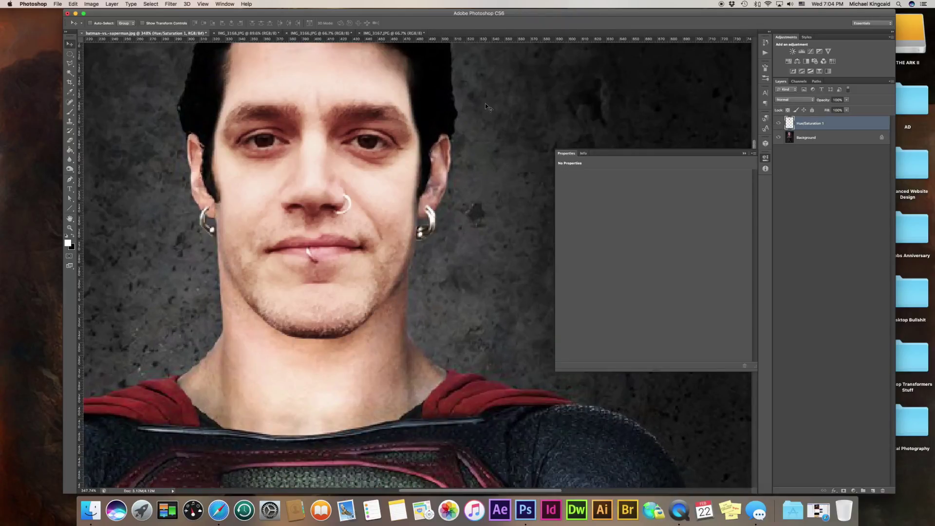
Touch up the merged head's edge along the ear and hair on the picture's right side with a resized Eraser.
{"action": "key", "text": "e"}
{"action": "key", "text": "bracketleft"}
{"action": "key", "text": "bracketleft"}
{"action": "key", "text": "bracketleft"}
{"action": "key", "text": "bracketleft"}
{"action": "key", "text": "bracketleft"}
{"action": "key", "text": "bracketleft"}
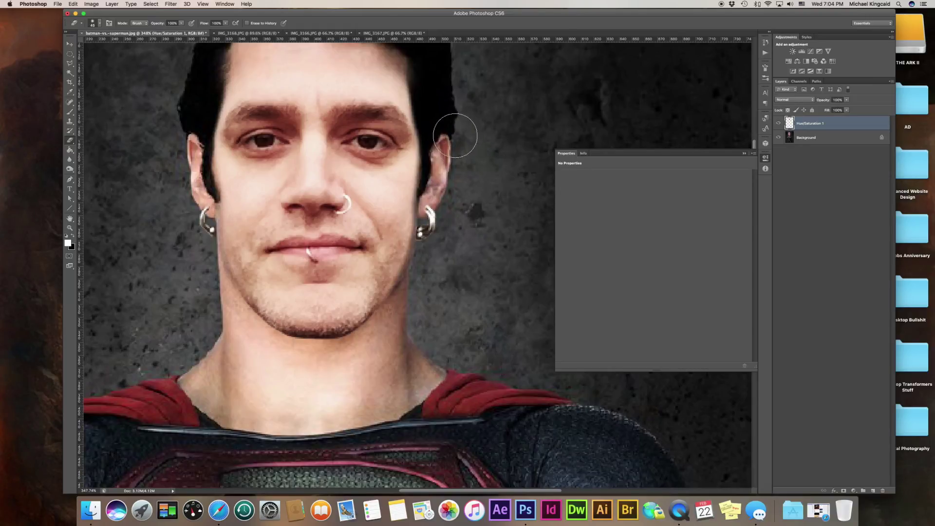
{"action": "mouse_move", "coordinate": [457, 137]}
{"action": "left_mouse_down"}
{"action": "mouse_move", "coordinate": [438, 96]}
{"action": "mouse_move", "coordinate": [434, 42]}
{"action": "mouse_move", "coordinate": [490, 216]}
{"action": "left_mouse_up"}
{"action": "key", "text": "space"}
{"action": "mouse_move", "coordinate": [466, 145]}
{"action": "left_mouse_down"}
{"action": "mouse_move", "coordinate": [455, 151]}
{"action": "mouse_move", "coordinate": [453, 119]}
{"action": "mouse_move", "coordinate": [461, 163]}
{"action": "left_mouse_up"}
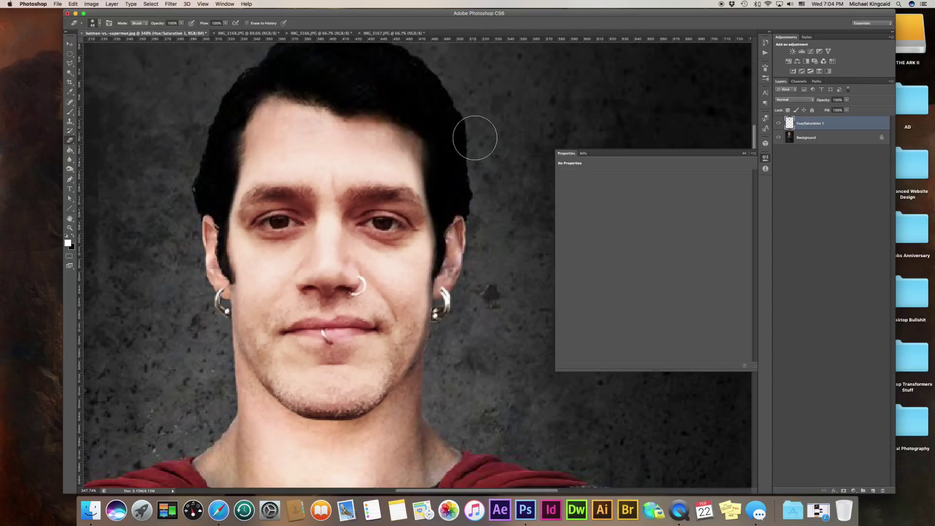
{"action": "key", "text": "bracketright"}
{"action": "key", "text": "bracketright"}
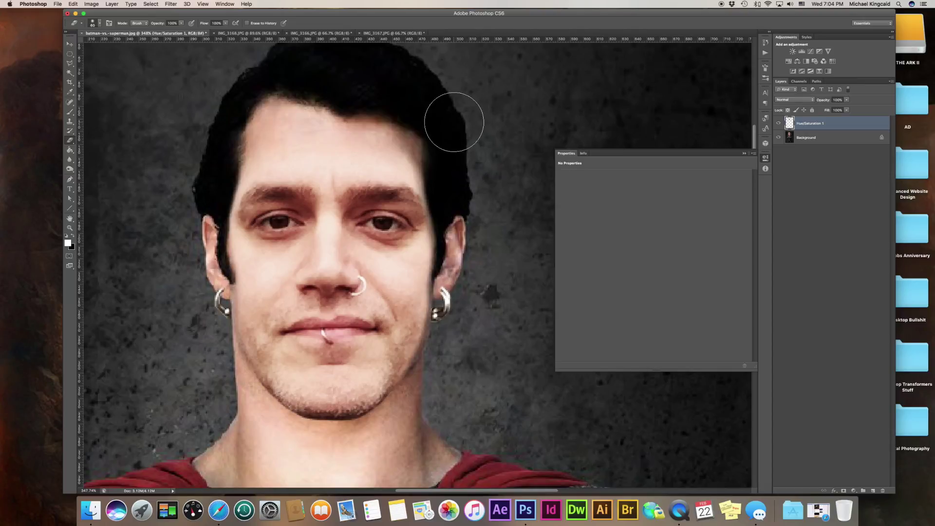
{"action": "left_click_drag", "start_coordinate": [467, 92], "coordinate": [501, 158]}
{"action": "key", "text": "bracketright"}
{"action": "key", "text": "bracketright"}
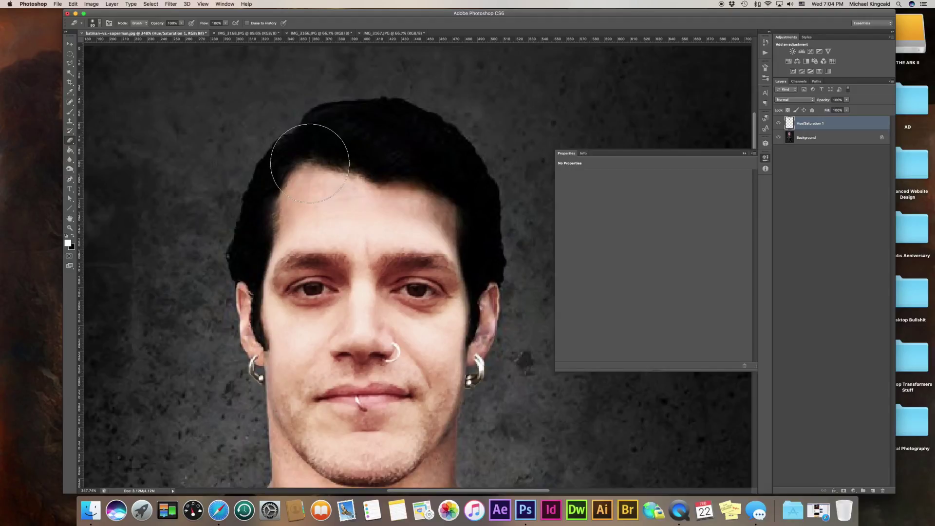
Add a Curves adjustment masked to the head and pull the curve's darker midtones down slightly to deepen the shadows.
{"action": "scroll", "coordinate": [309, 163], "scroll_direction": "down", "scroll_amount": 5}
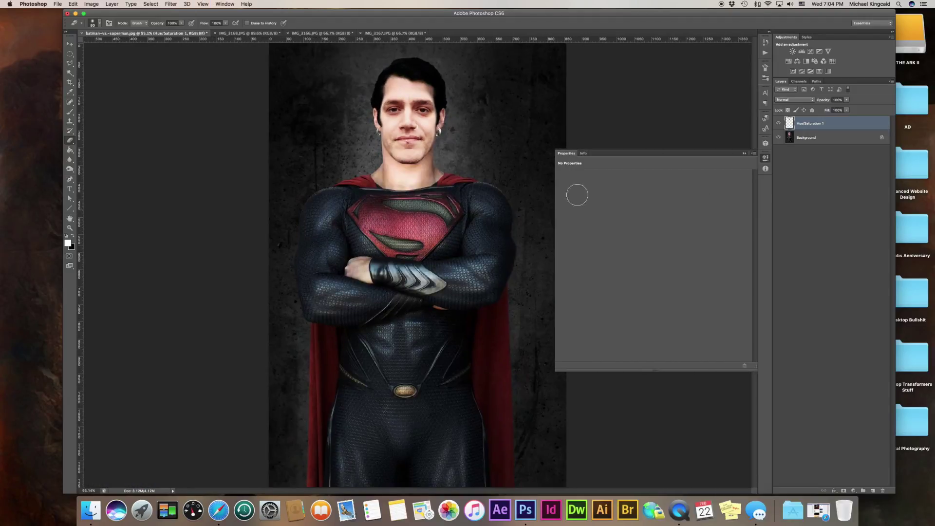
{"action": "left_click", "coordinate": [765, 158]}
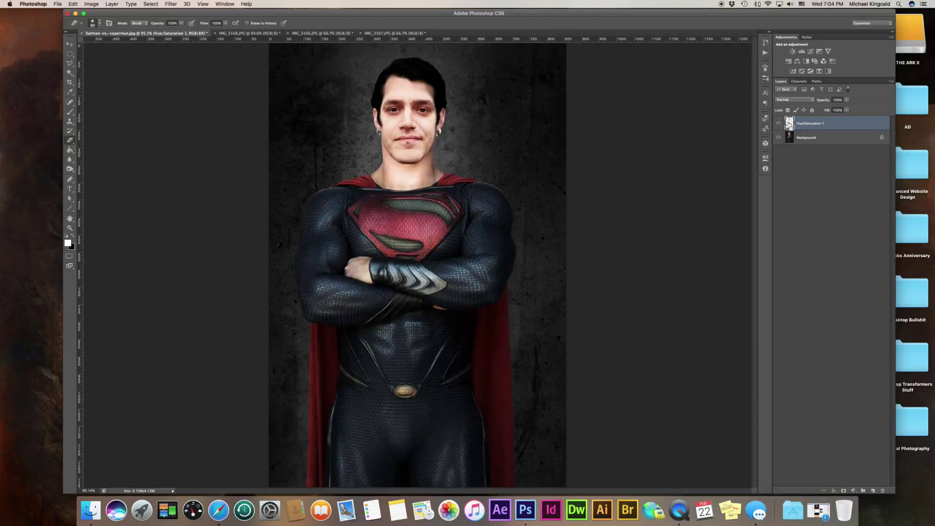
{"action": "left_click", "coordinate": [810, 52]}
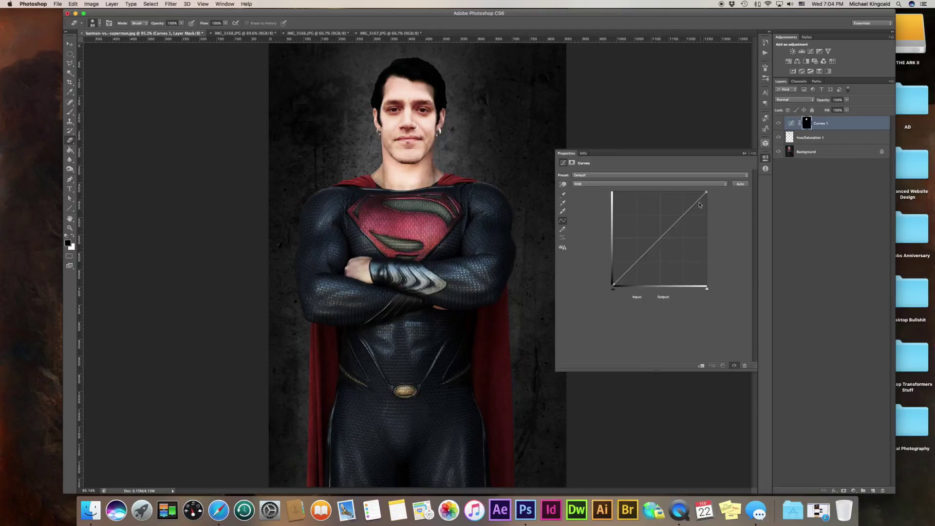
{"action": "left_click", "coordinate": [646, 253]}
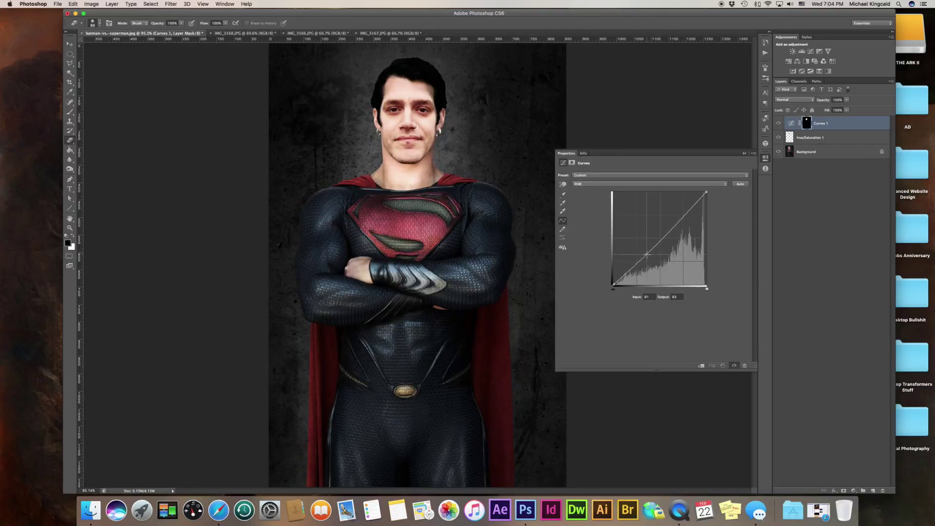
{"action": "left_click_drag", "start_coordinate": [647, 253], "coordinate": [647, 255]}
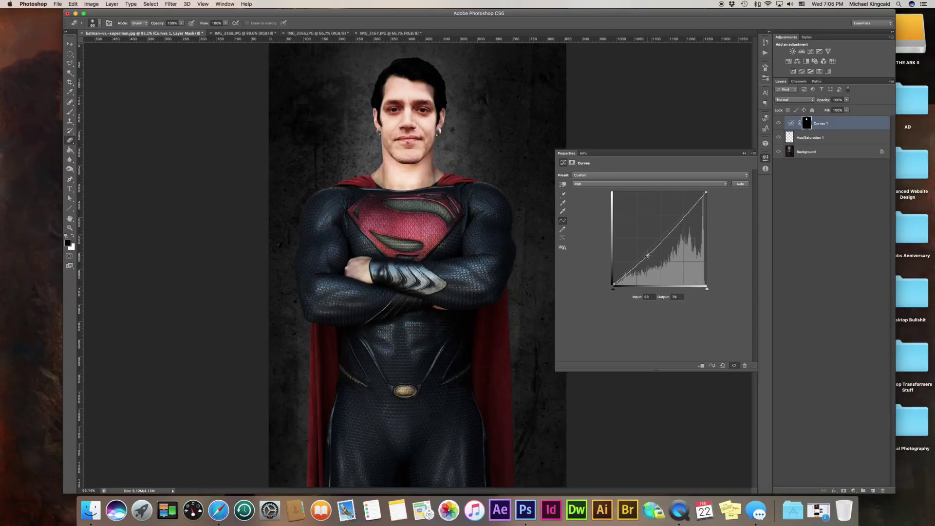
Merge the Curves adjustment with the head layer and close the Properties panel.
{"action": "left_click", "coordinate": [822, 139], "text": "shift"}
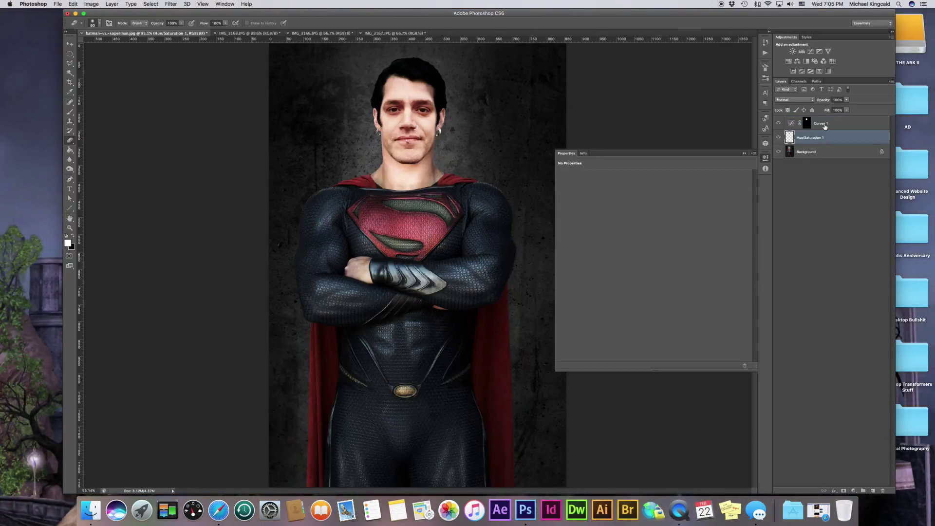
{"action": "key", "text": "super+e"}
{"action": "left_click", "coordinate": [765, 158]}
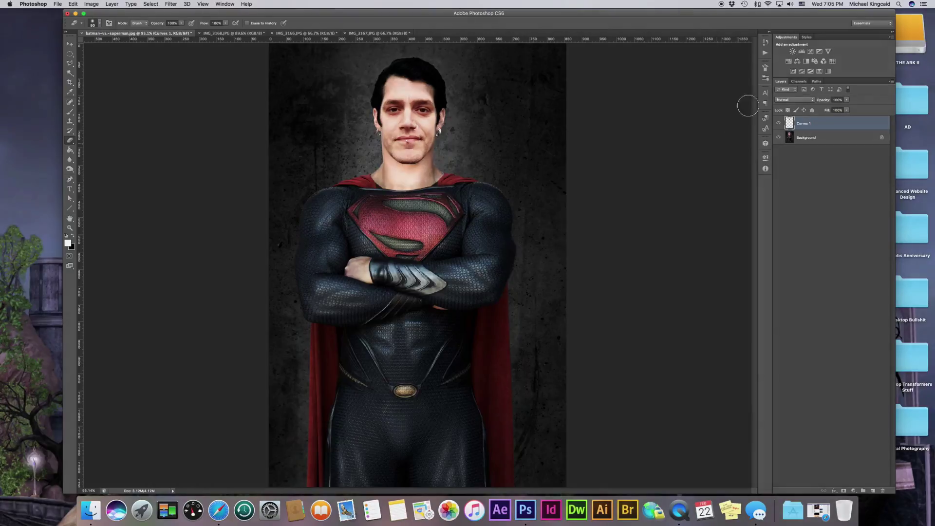